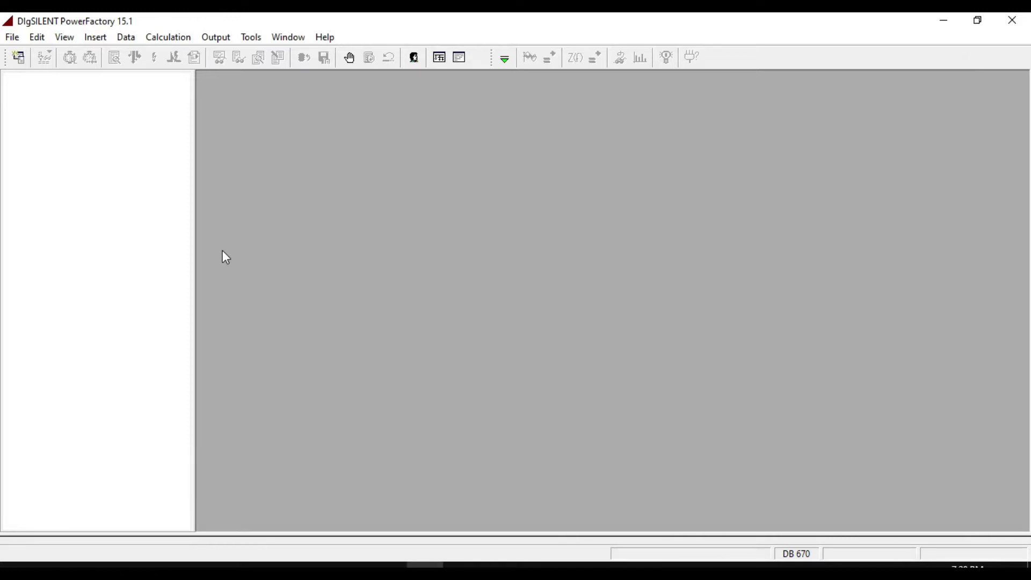
- From File > Examples, import and activate the Wind Farm example project
left_click(15, 38)
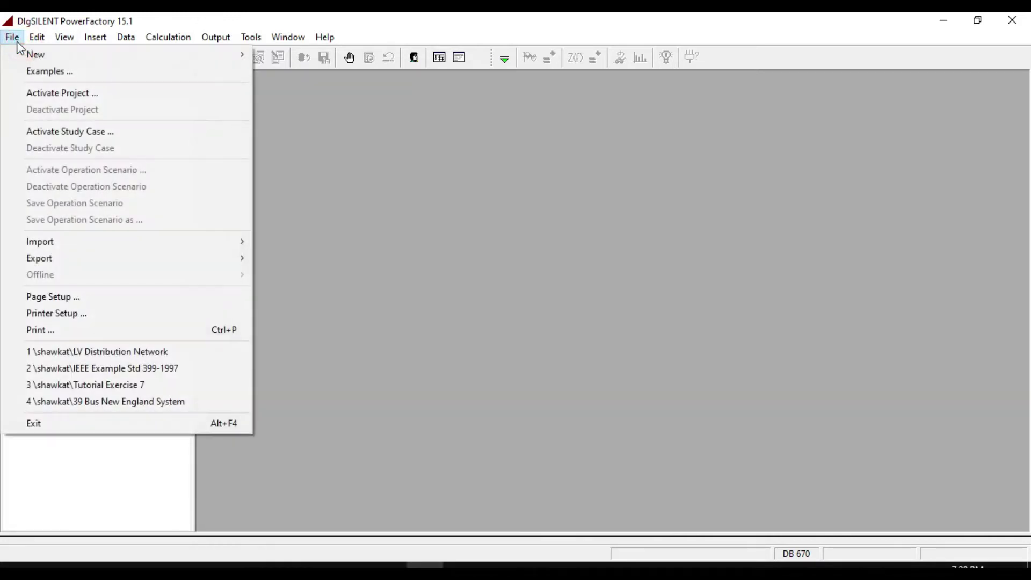
left_click(47, 73)
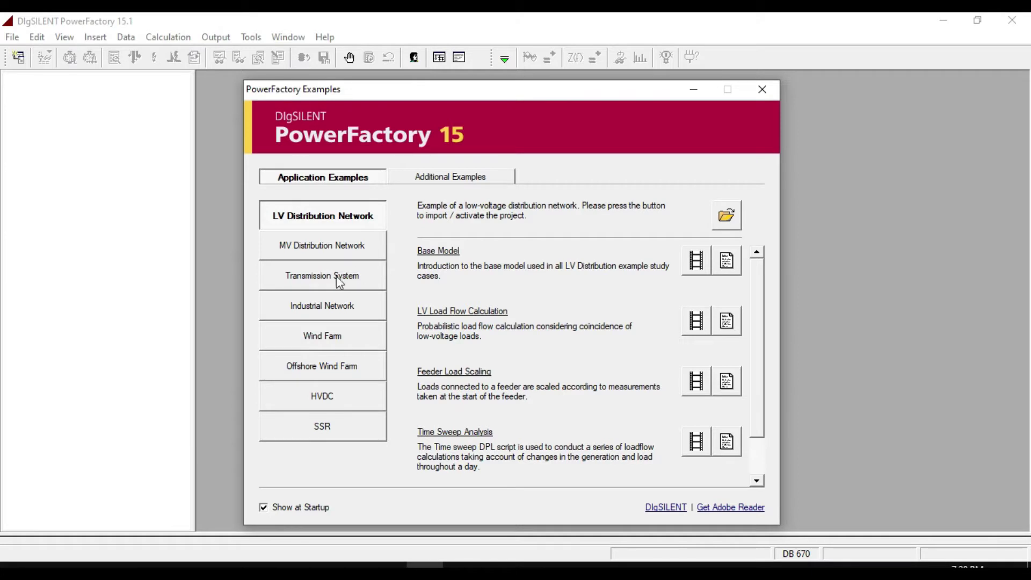
left_click(305, 337)
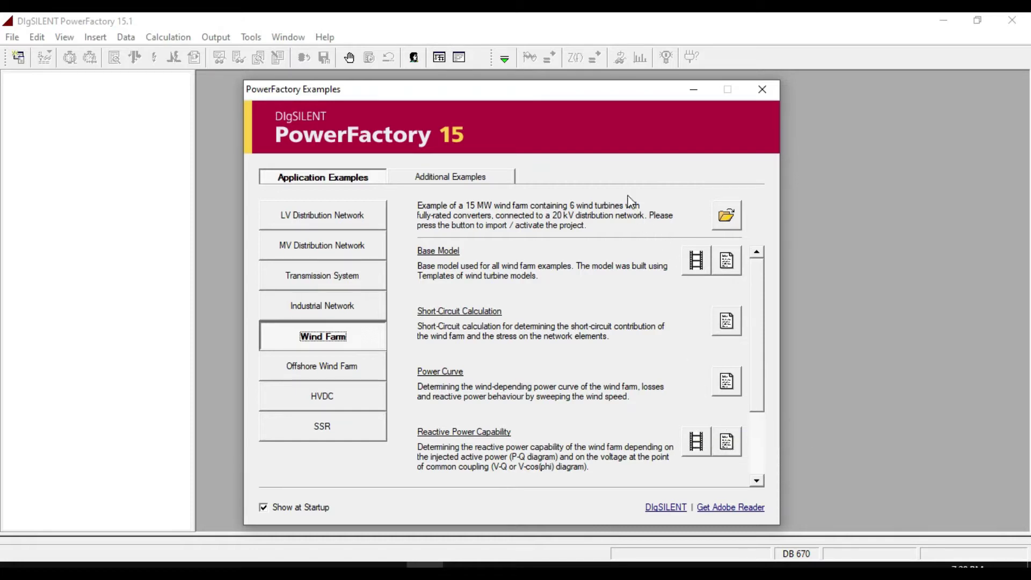
left_click(739, 216)
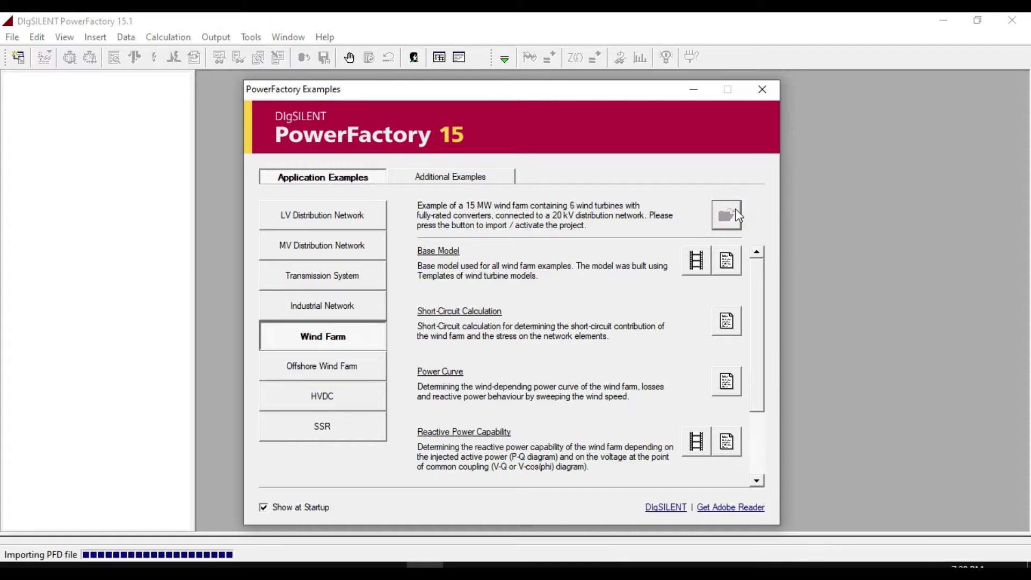
- Minimize the Examples window, zoom into the wind farm grid, and unfreeze the diagram
left_click(693, 94)
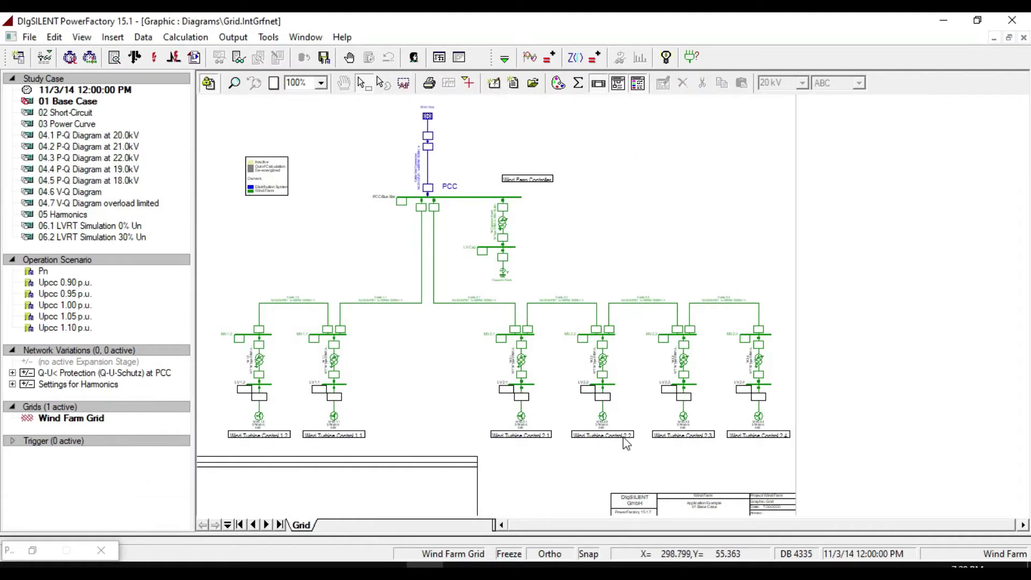
left_click(234, 83)
left_click_drag(772, 414, 808, 476)
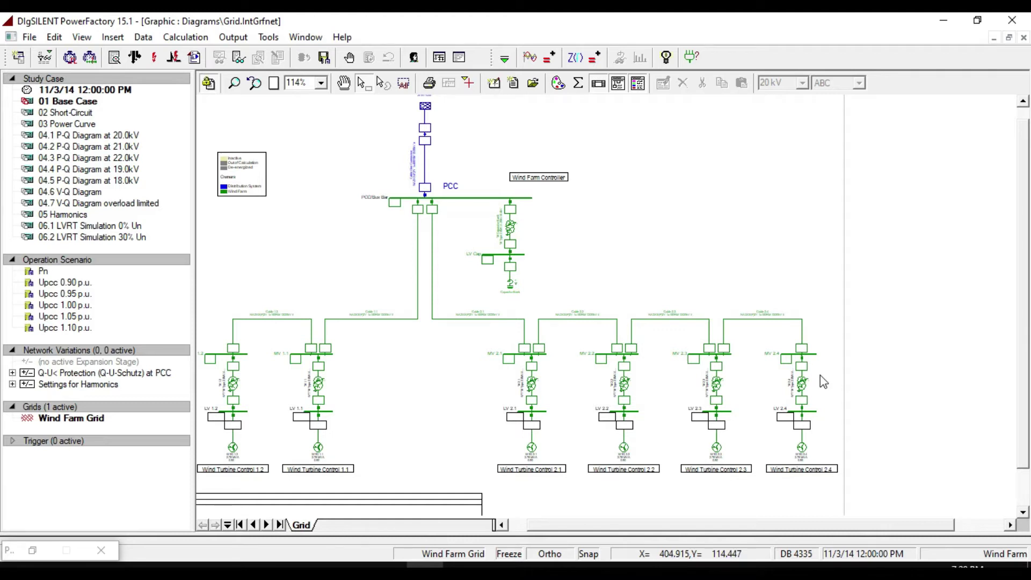
left_click(208, 83)
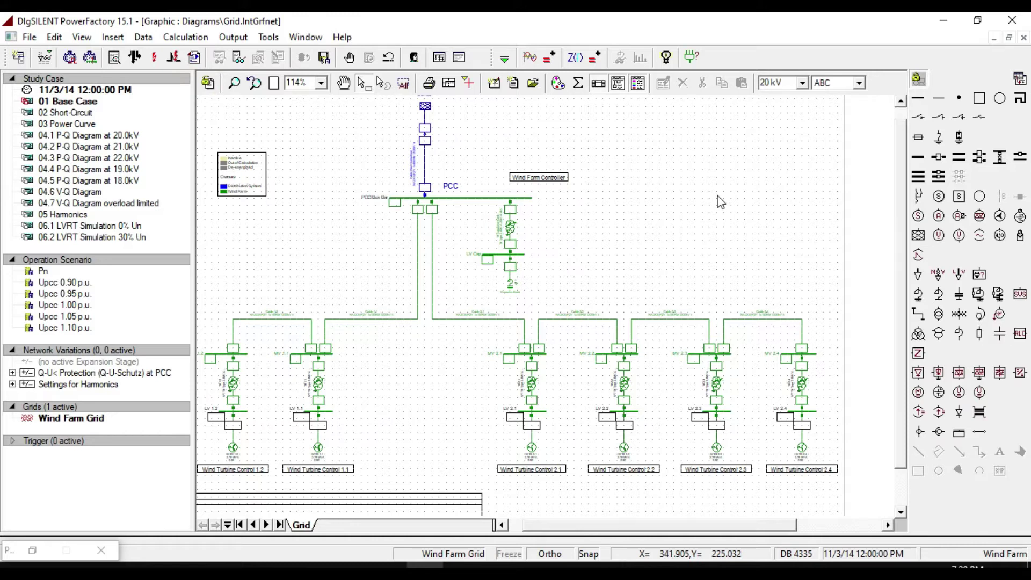
- Switch the drawing toolbox to Harmonics/Power Quality and open the Calculation menu
left_click(502, 61)
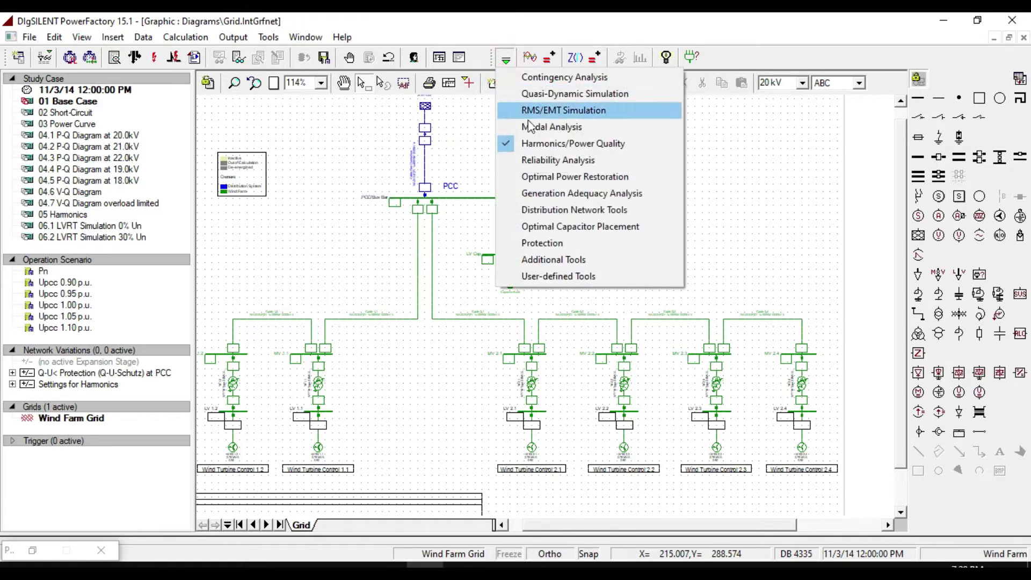
left_click(537, 143)
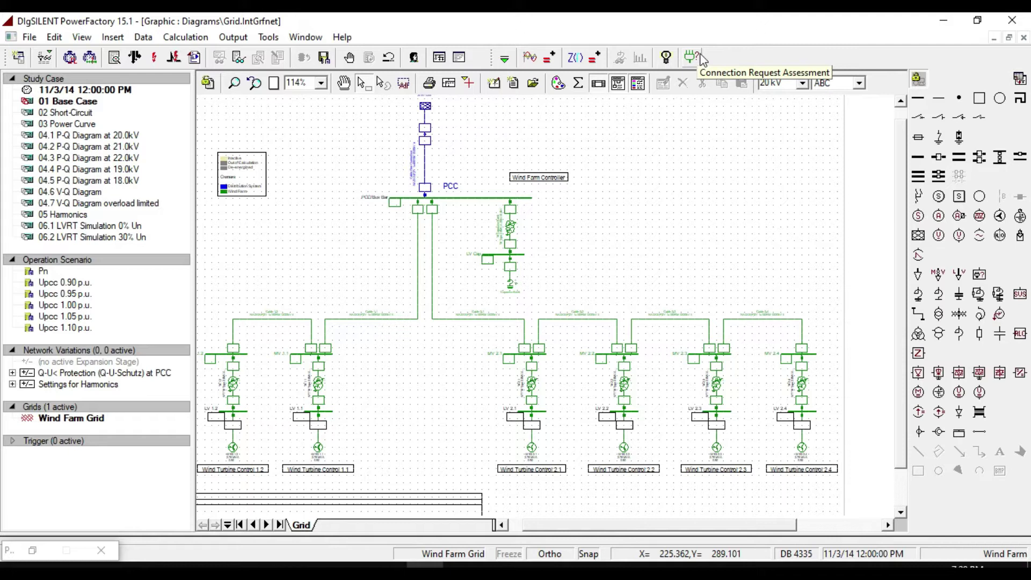
left_click(175, 39)
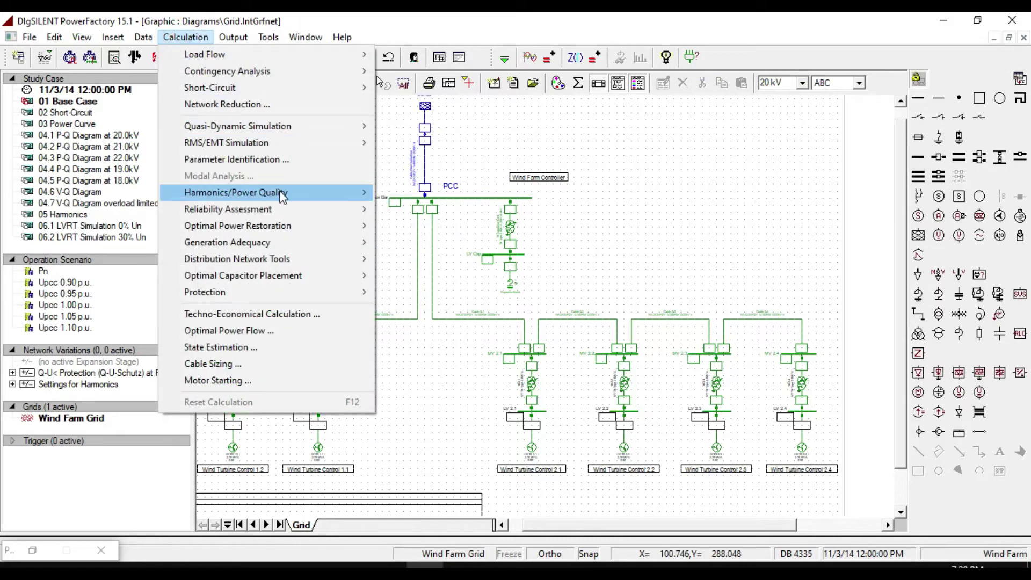
mouse_move(329, 197)
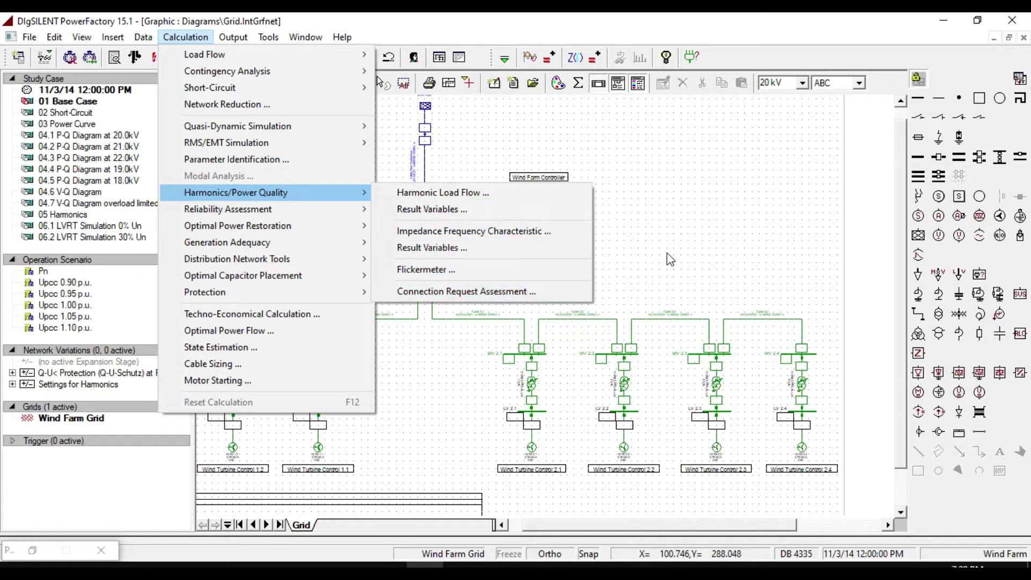
- Dismiss the Calculation menu without running any calculation
left_click(687, 239)
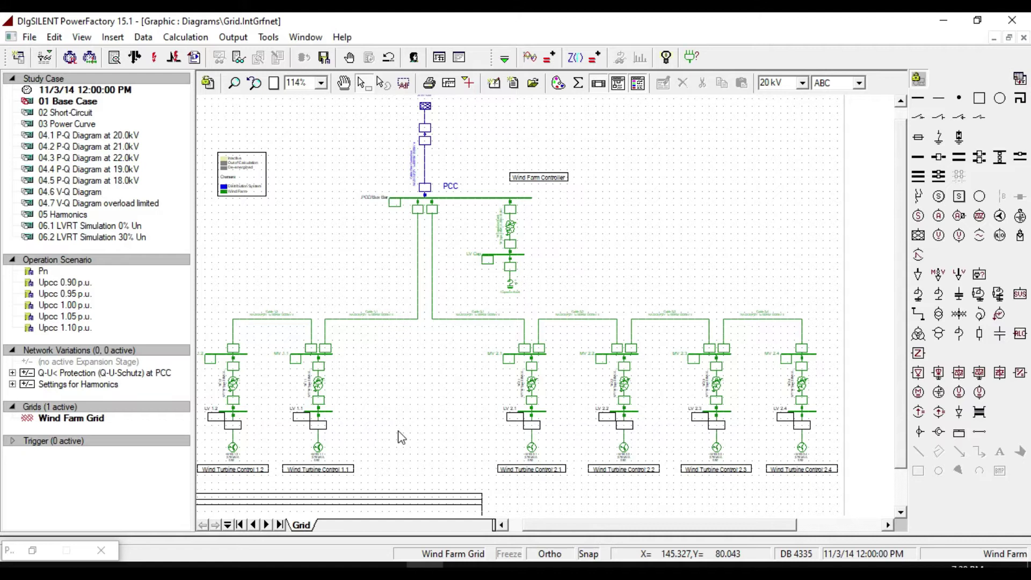
- Extend the MV 2.1 busbar leftward and connect a new General Load to it
left_click(518, 355)
left_click_drag(502, 354, 418, 355)
left_click(918, 274)
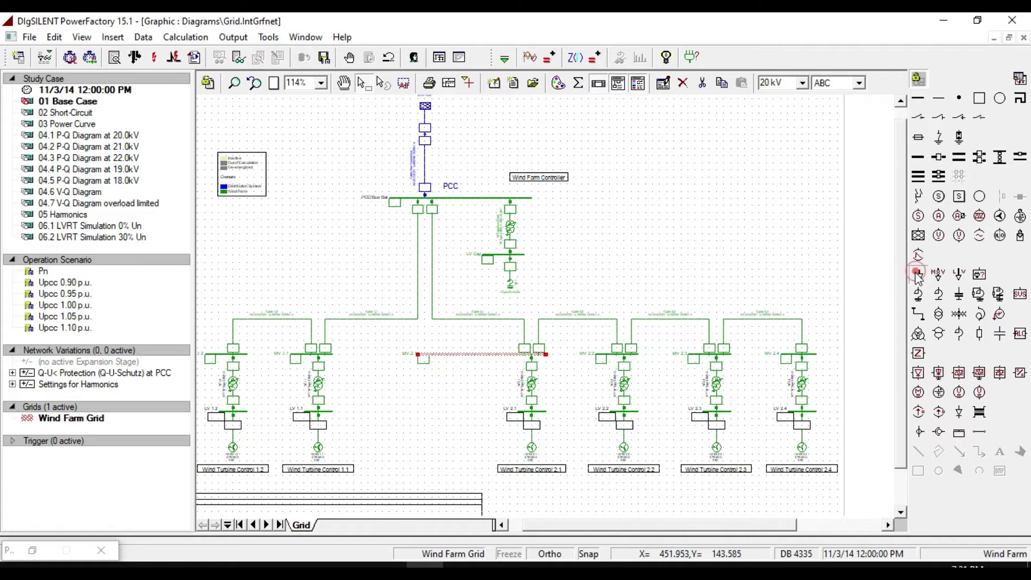
left_click(460, 391)
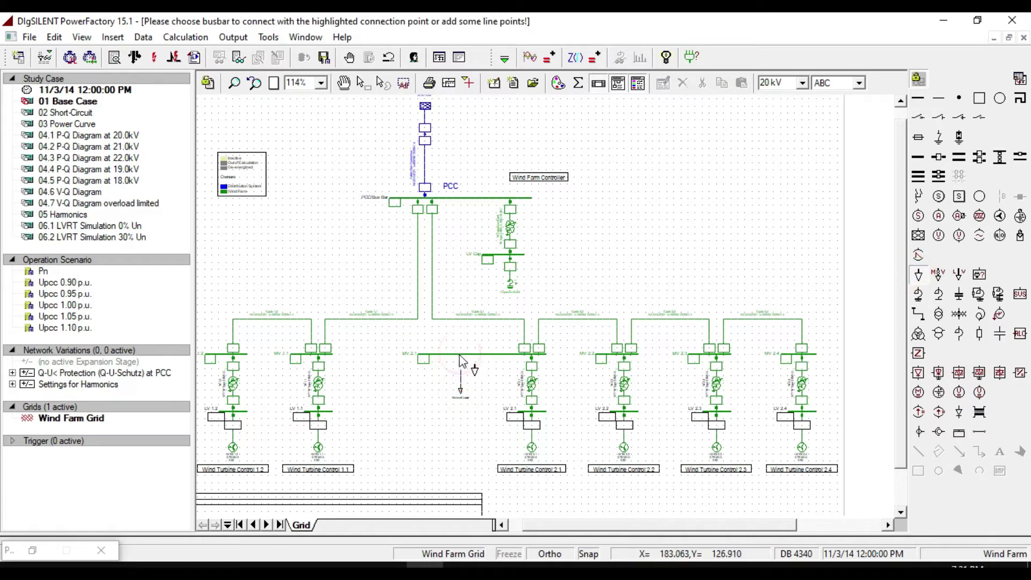
left_click(460, 355)
key("Escape")
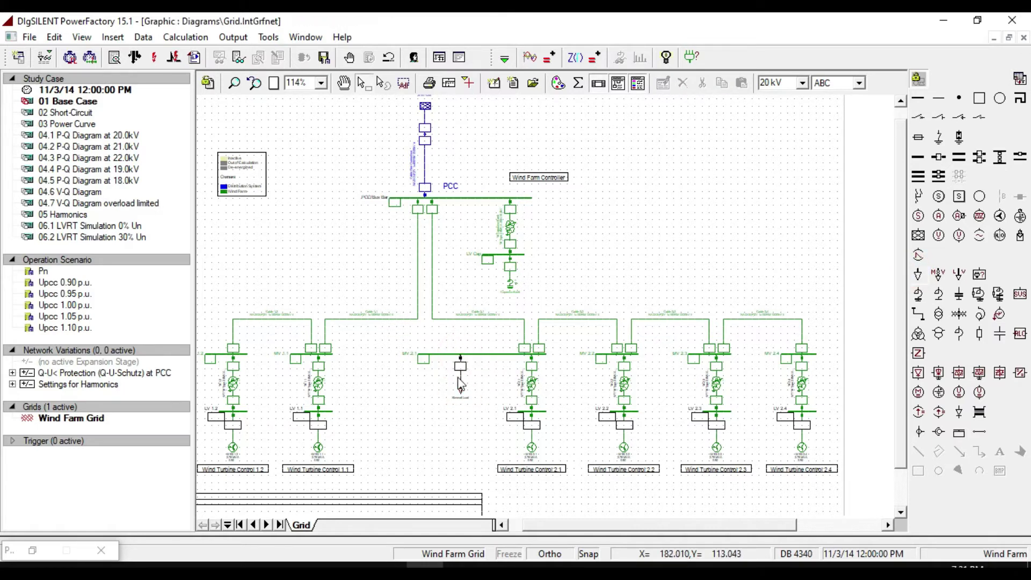
- Check generator WTG 2.1's 2.5 MW active power for reference
left_click(458, 379)
double_click(458, 379)
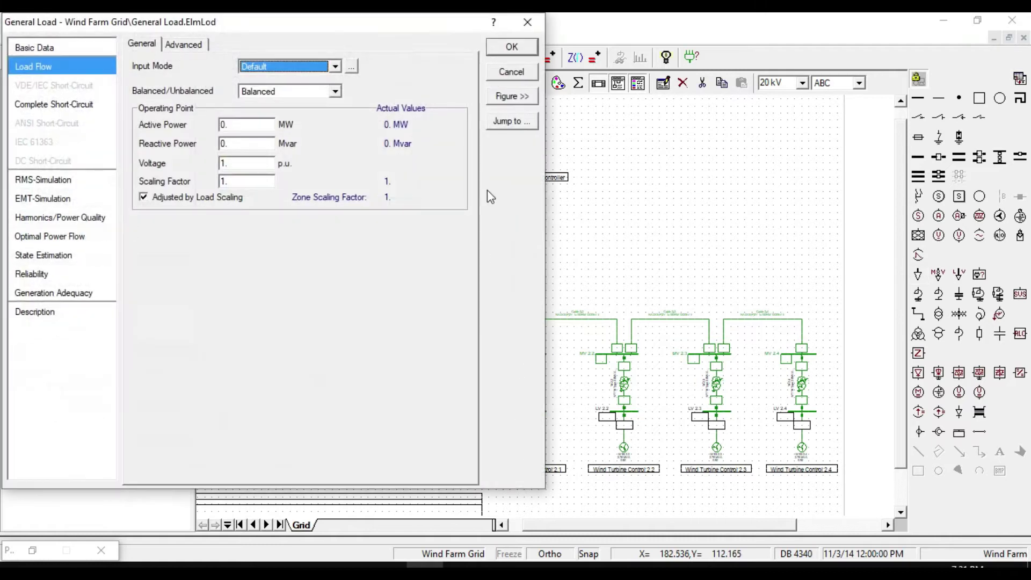
left_click(516, 46)
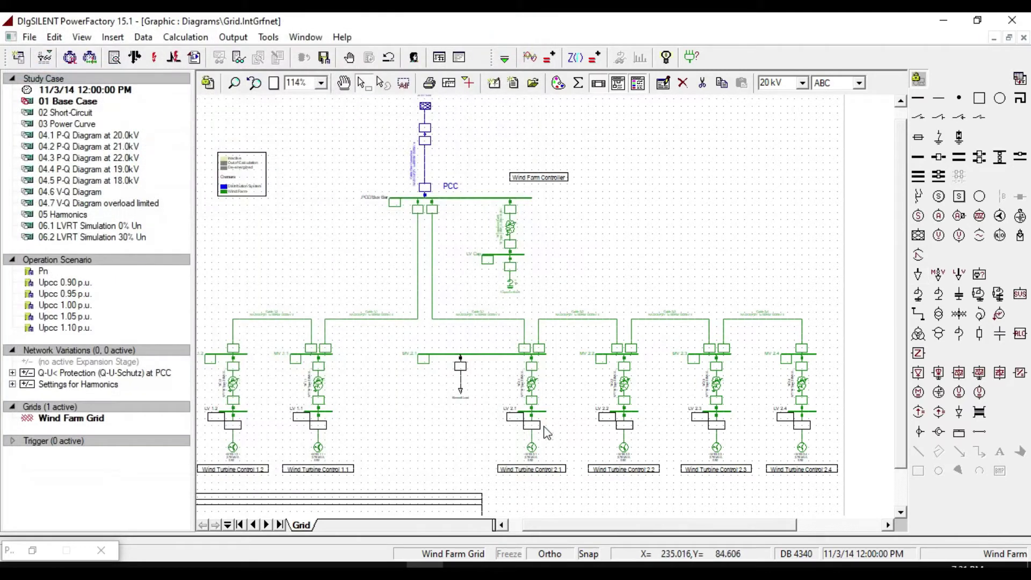
double_click(530, 448)
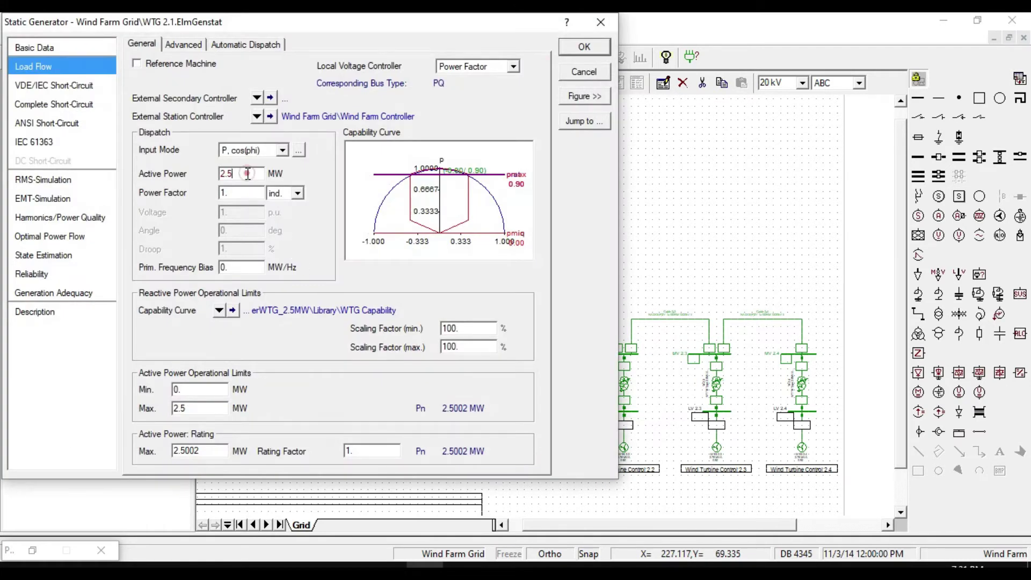
left_click_drag(253, 174, 215, 172)
left_click(584, 47)
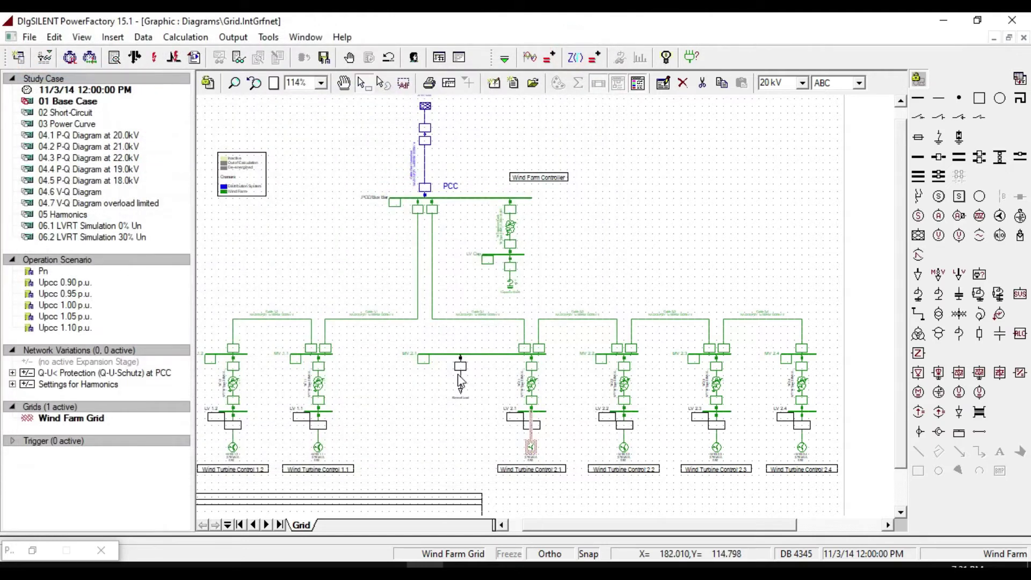
- Set the General Load to 1 MW with input mode P,cos(phi) and power factor 0.9
double_click(461, 376)
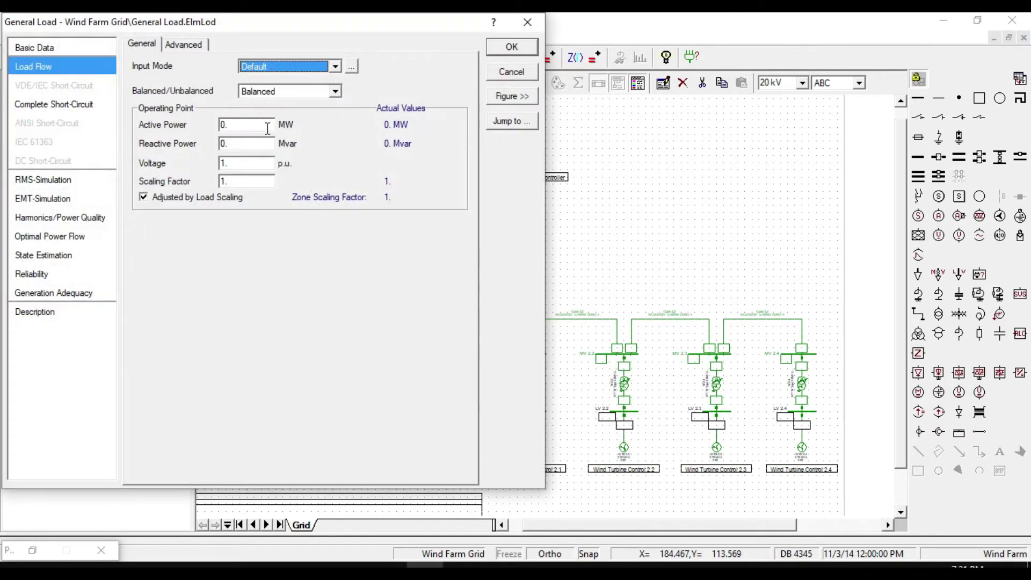
left_click_drag(265, 127, 132, 139)
type("1")
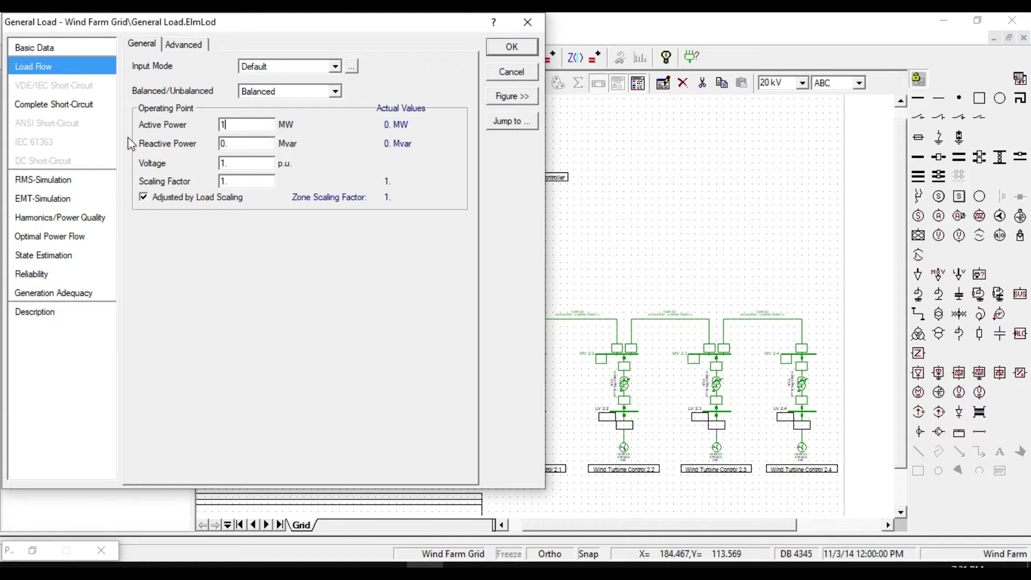
left_click(287, 65)
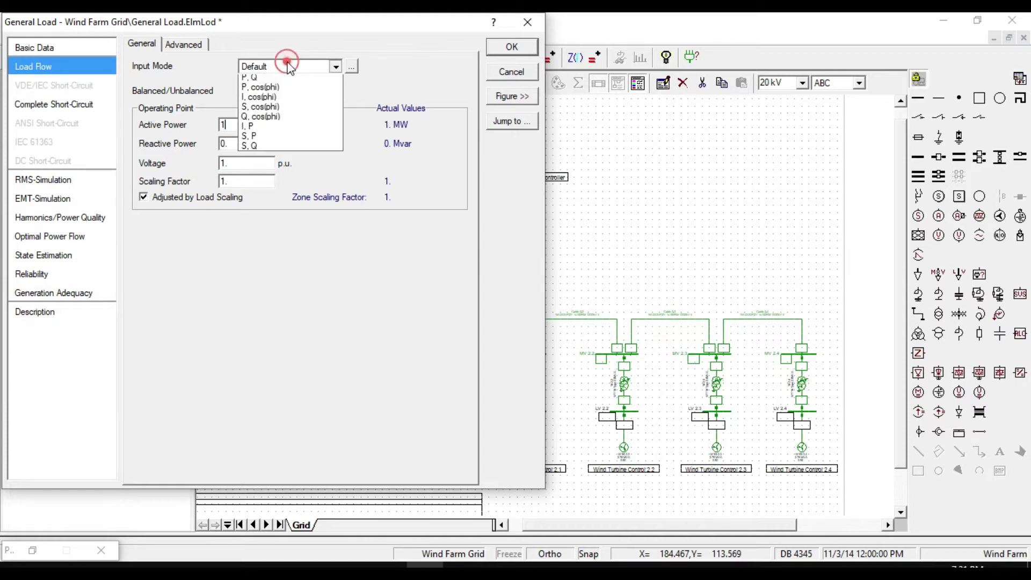
left_click(266, 99)
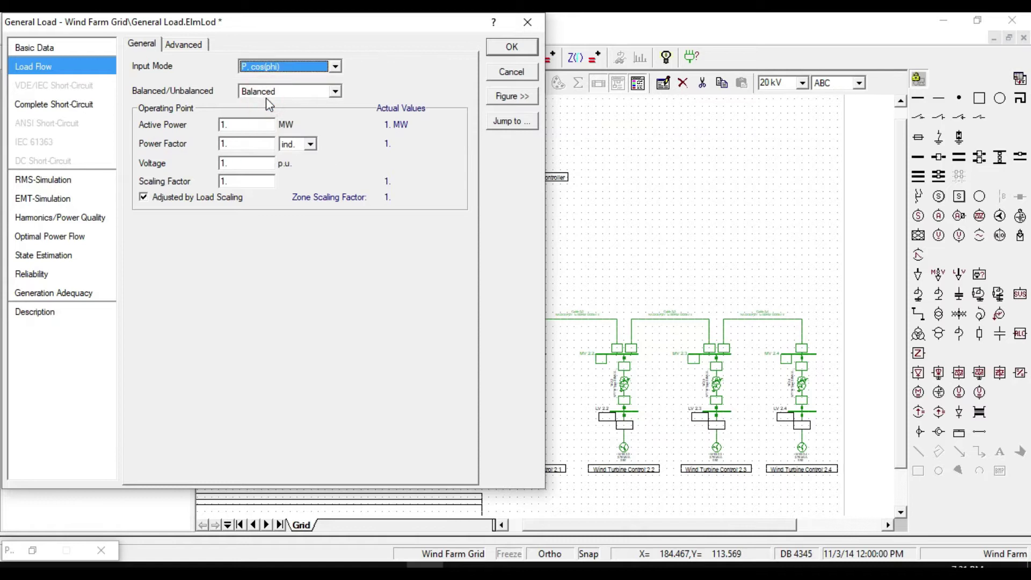
double_click(248, 144)
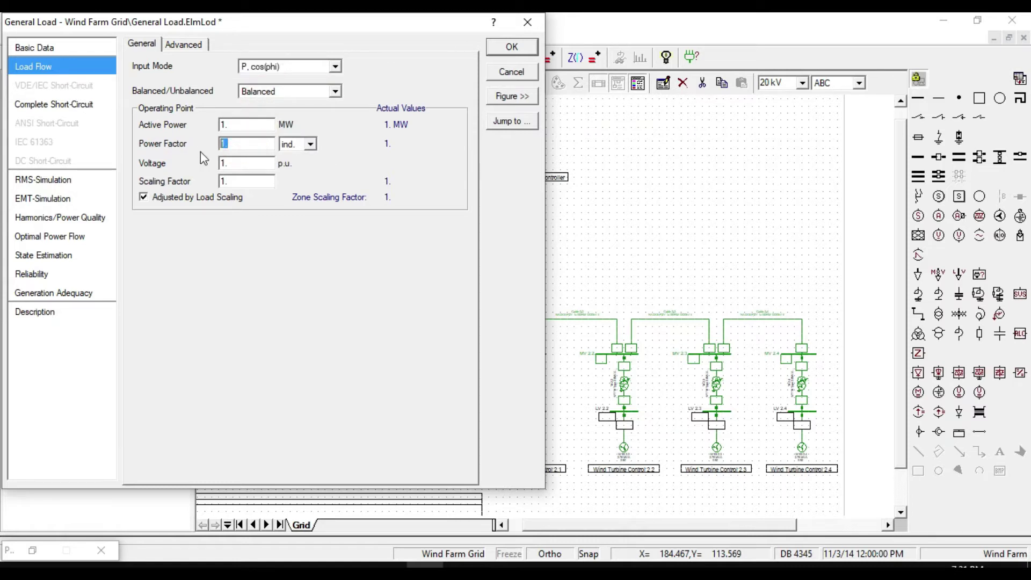
type("0.9")
- Confirm the 0.9 power factor and view the load's Harmonics/Power Quality page
left_click(275, 329)
left_click(86, 224)
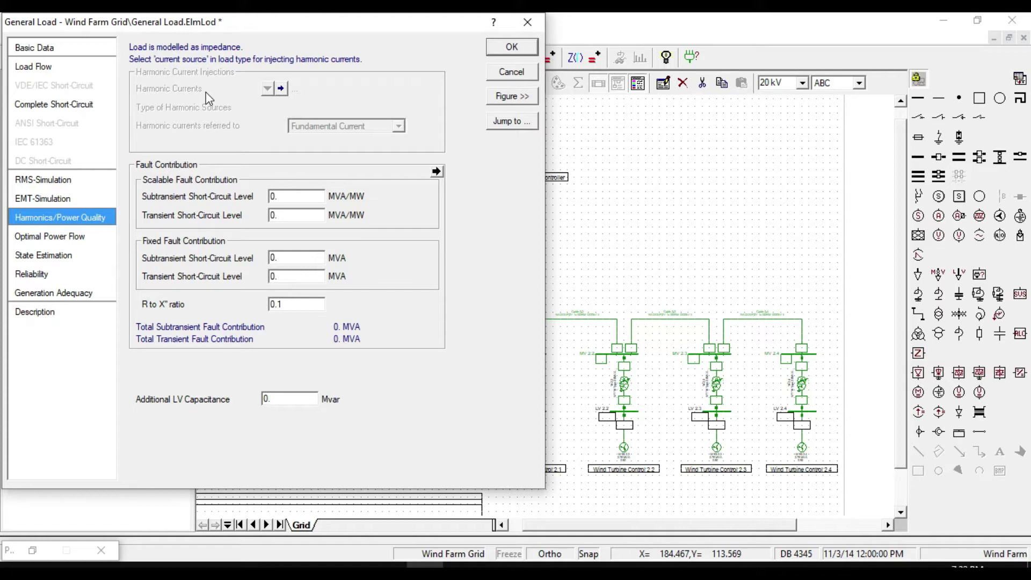
- Start a new General Load Type from Basic Data, cancel it, and close the load dialog
left_click(51, 47)
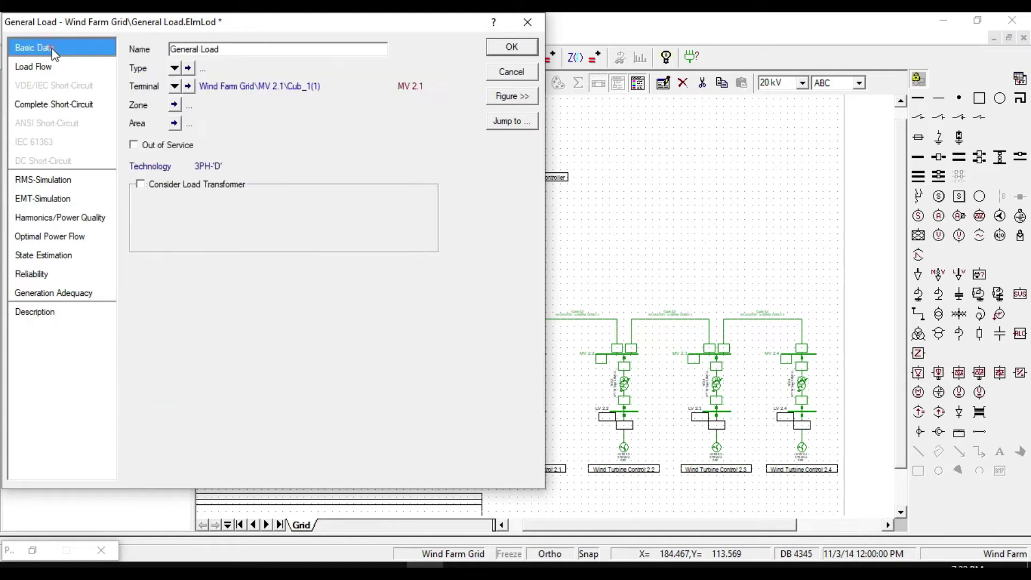
left_click(175, 68)
mouse_move(231, 127)
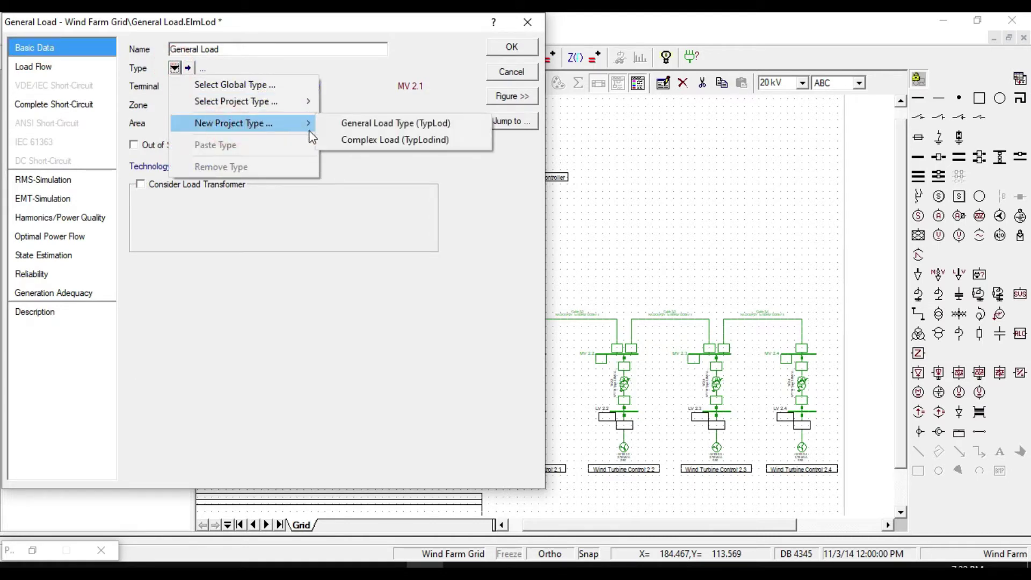
left_click(370, 124)
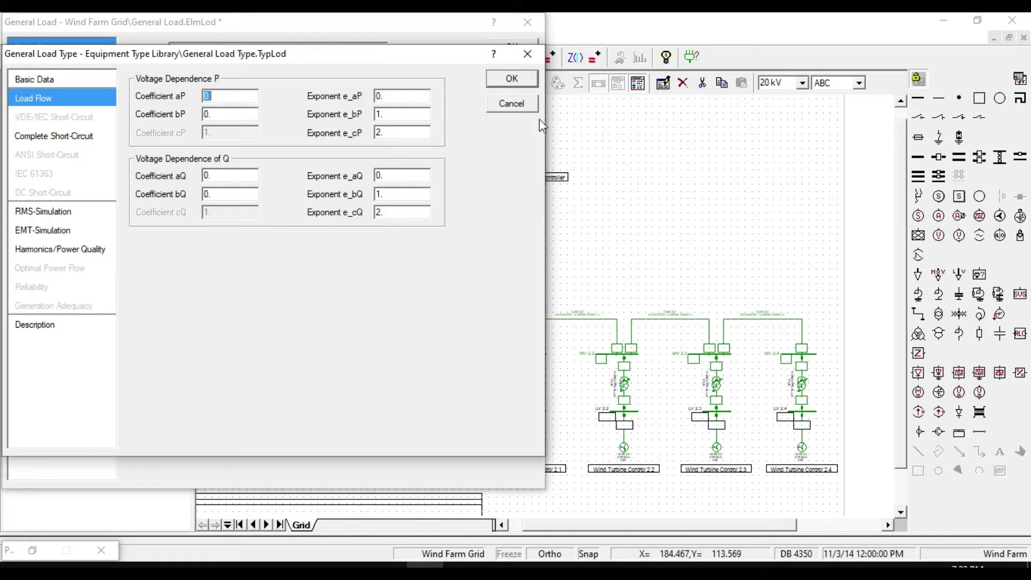
left_click(516, 104)
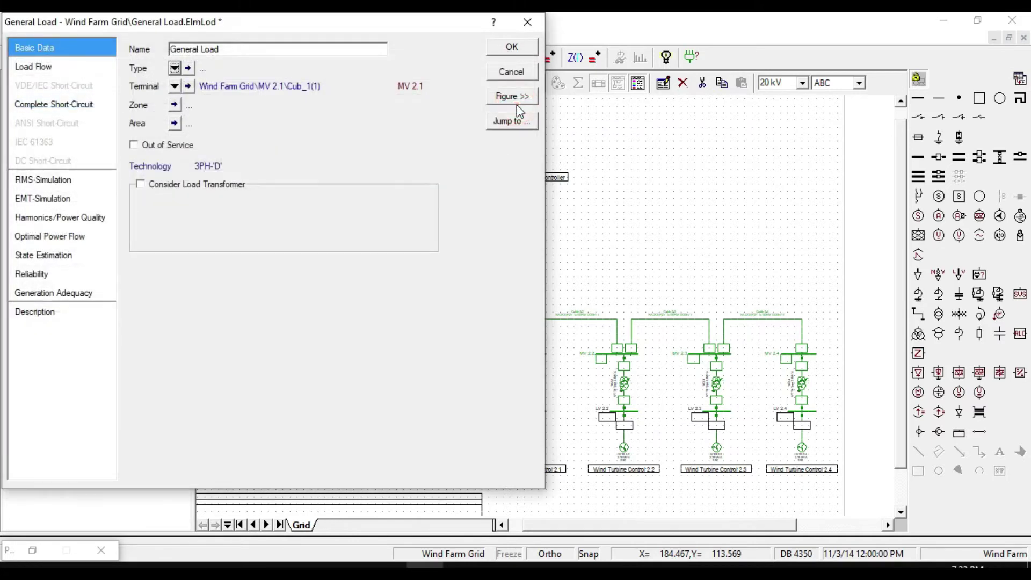
left_click(527, 21)
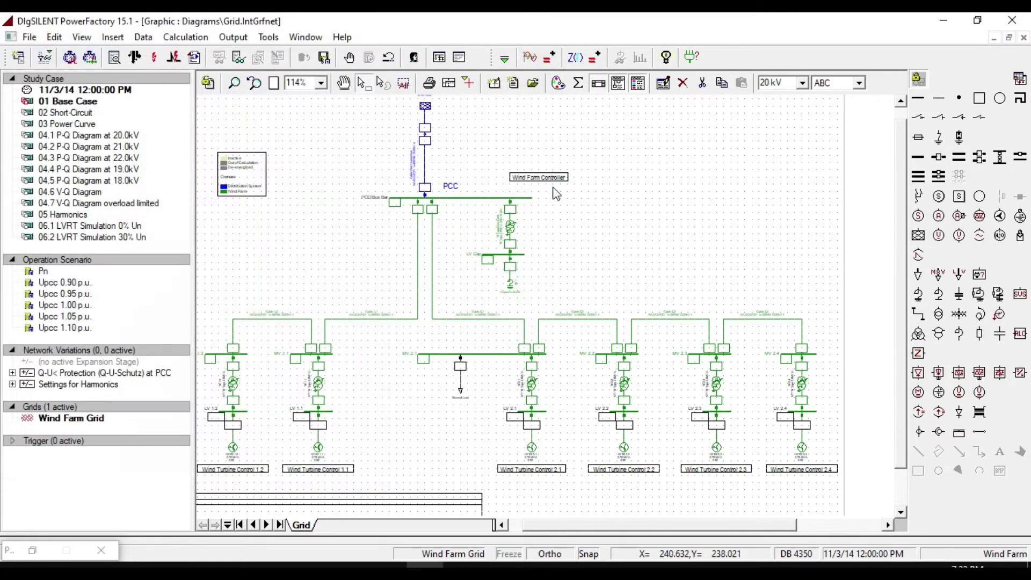
- Open the PowerFactory User Manual, search for 'load type', and fit pages to width
left_click(344, 38)
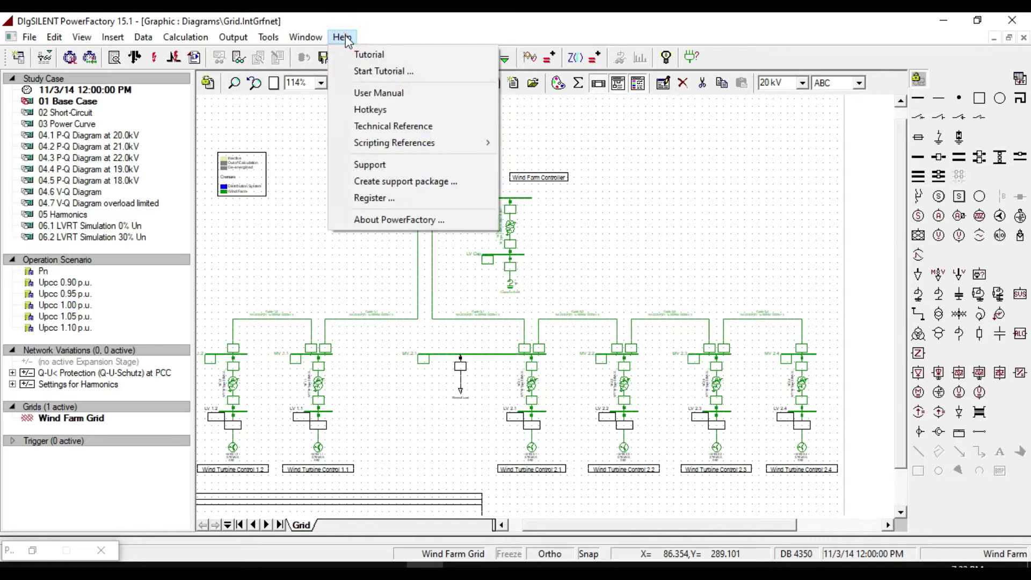
left_click(396, 94)
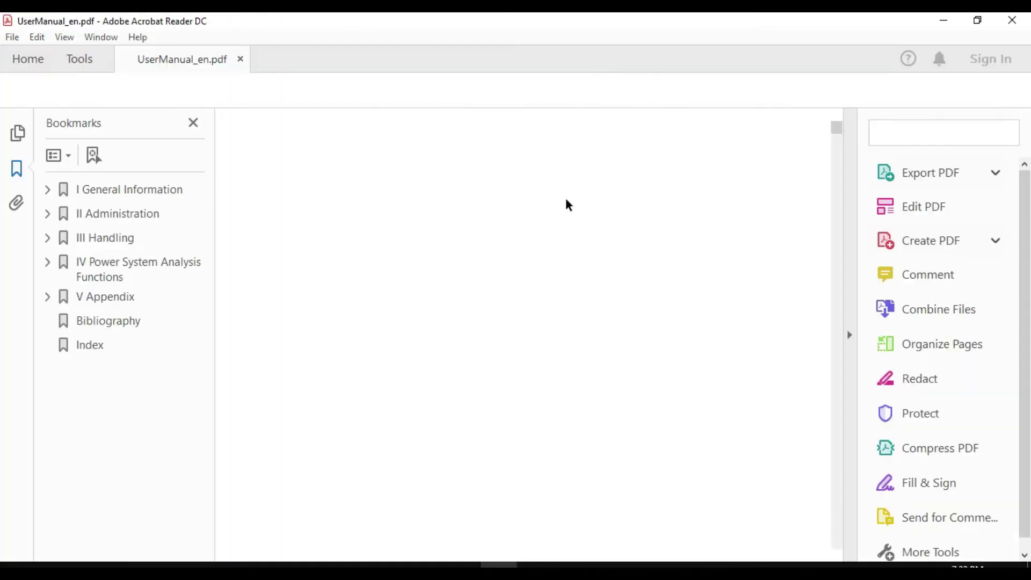
key("ctrl+f")
type("load type")
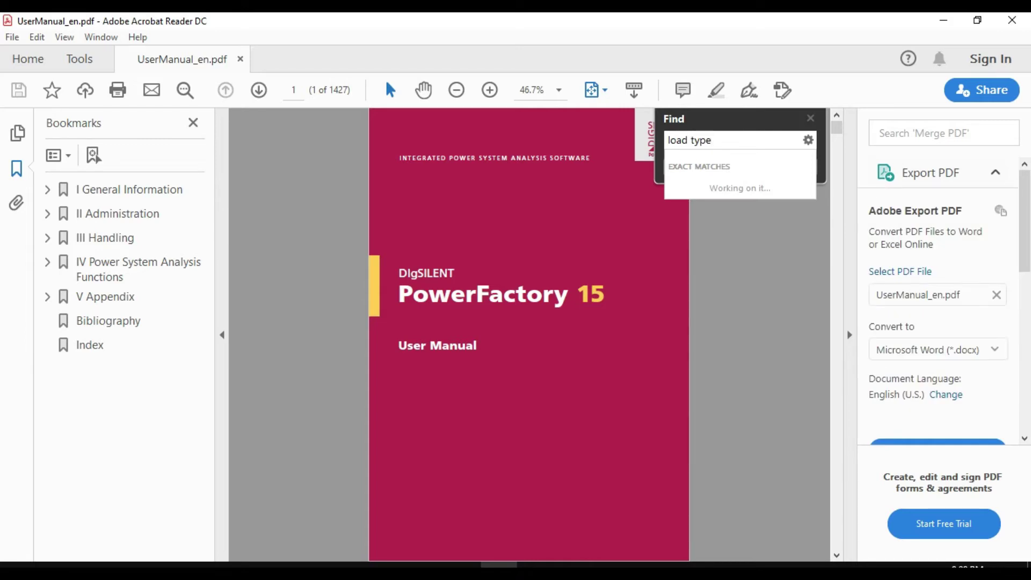
key("Return")
left_click(612, 91)
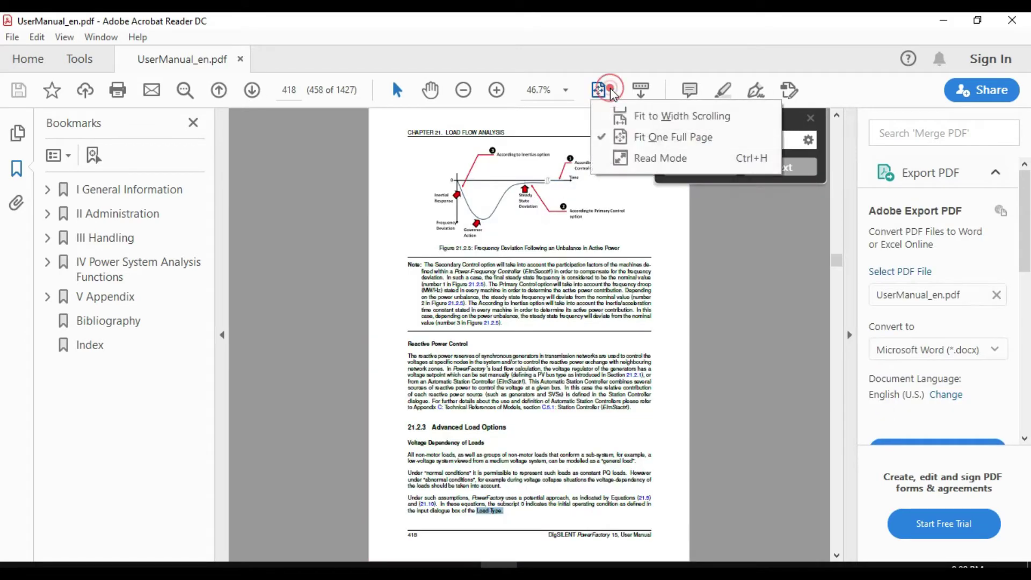
left_click(622, 116)
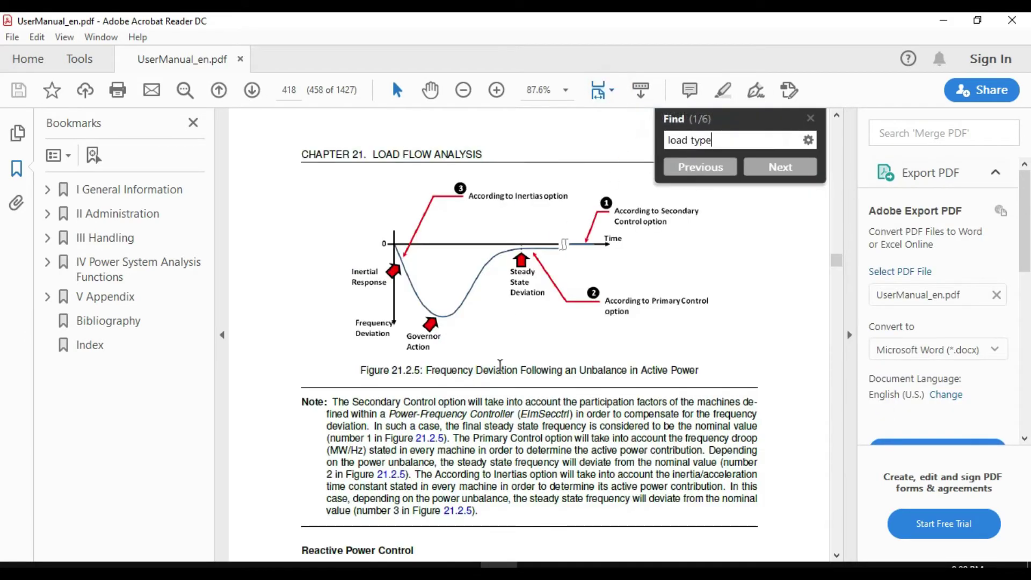
- Scroll to section 21.2.3's voltage-dependent load equations 21.9 and 21.10
scroll(500, 365, "down", 10)
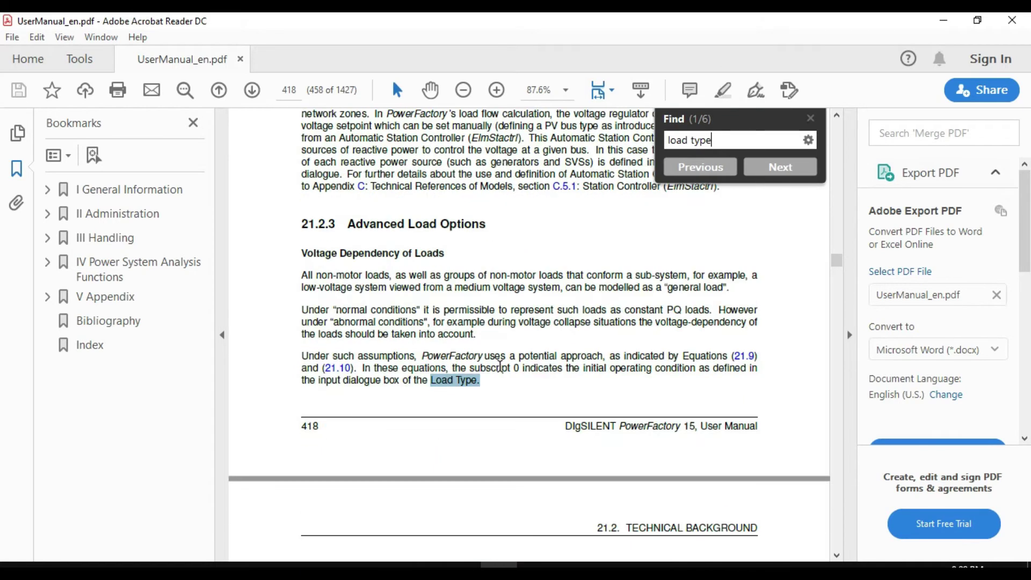
scroll(352, 233, "down", 1)
left_click_drag(301, 205, 428, 202)
scroll(445, 296, "down", 1)
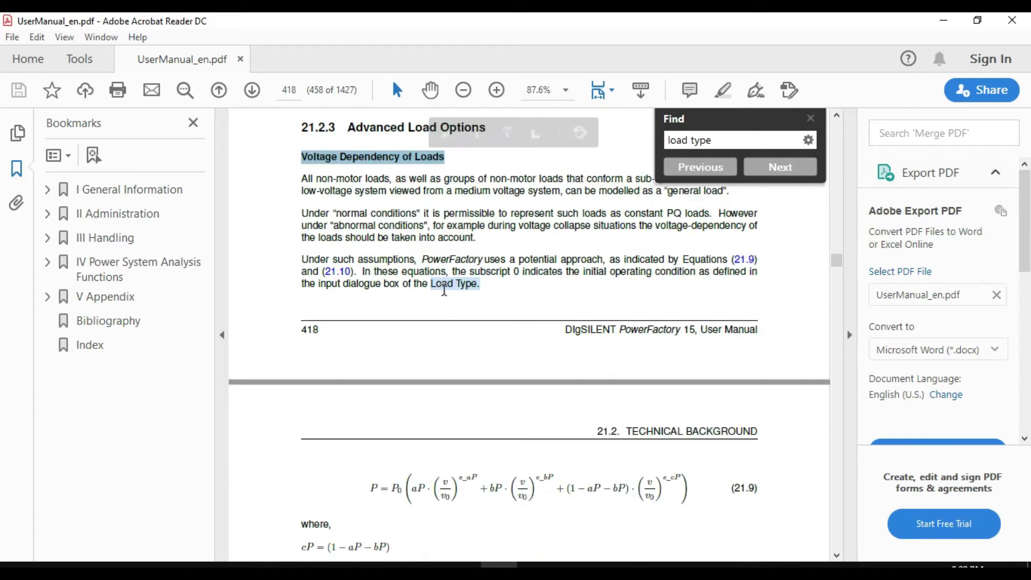
scroll(445, 296, "down", 2)
left_click_drag(388, 392, 368, 391)
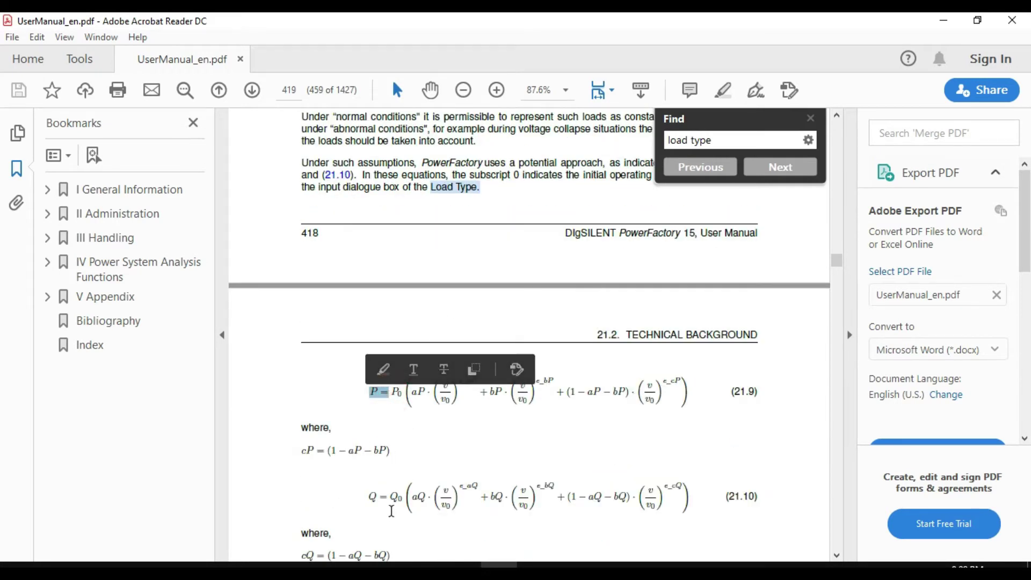
left_click_drag(388, 499, 368, 497)
scroll(478, 411, "down", 3)
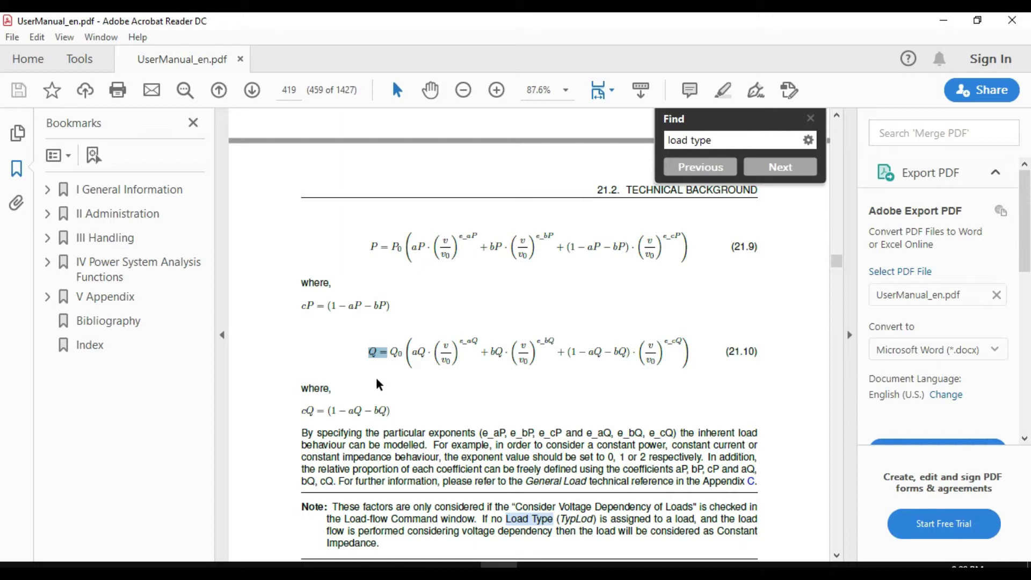
scroll(380, 385, "up", 2)
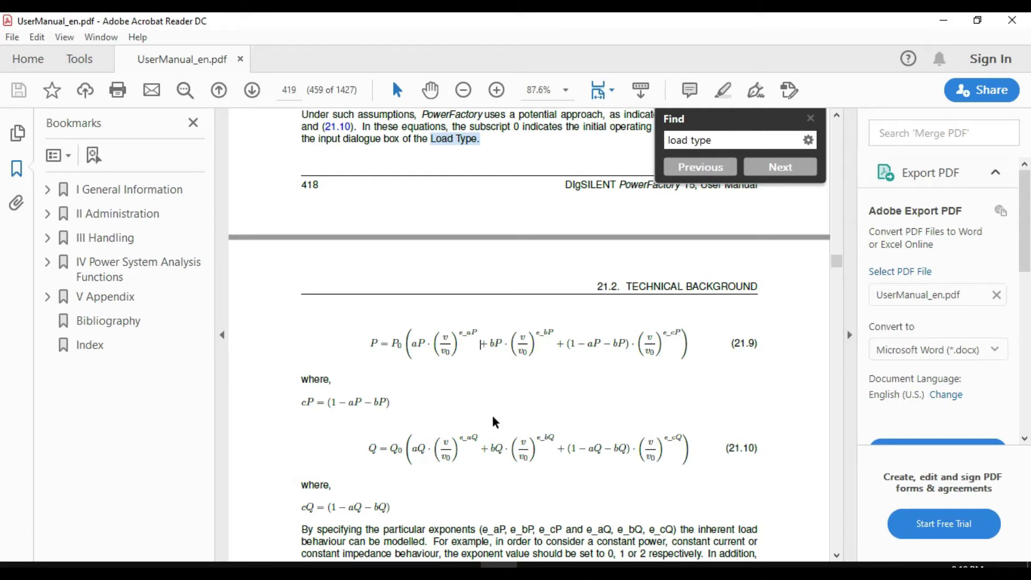
- Create a new General Load Type for the load and show its Load Flow voltage-dependence coefficients
left_click(425, 565)
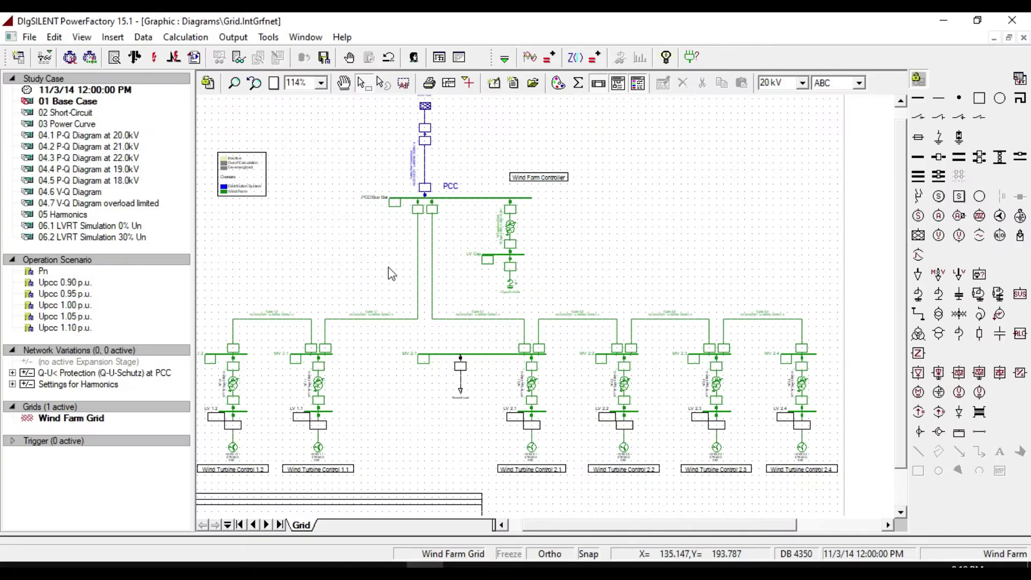
double_click(461, 391)
left_click(174, 68)
mouse_move(217, 125)
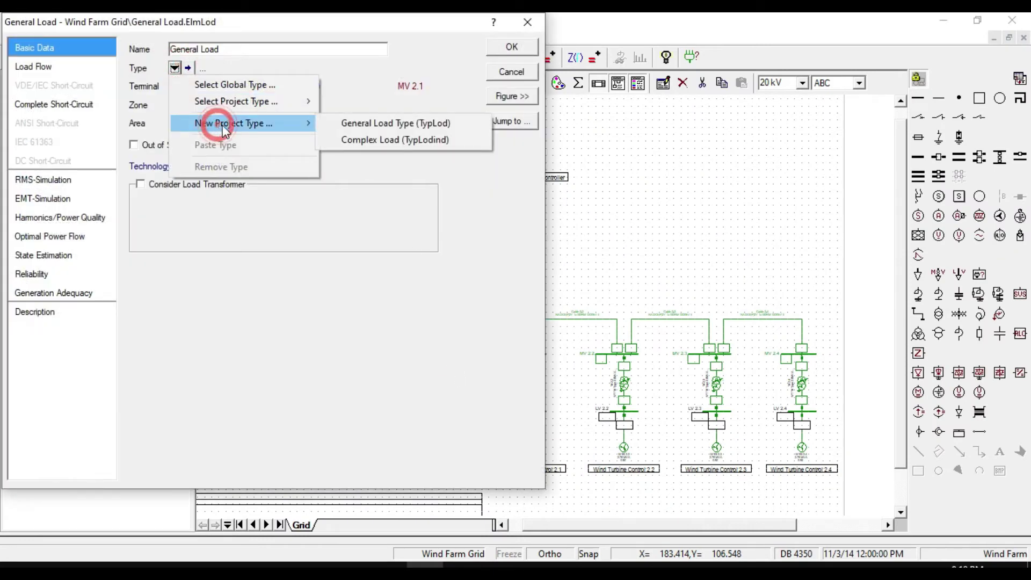
left_click(379, 119)
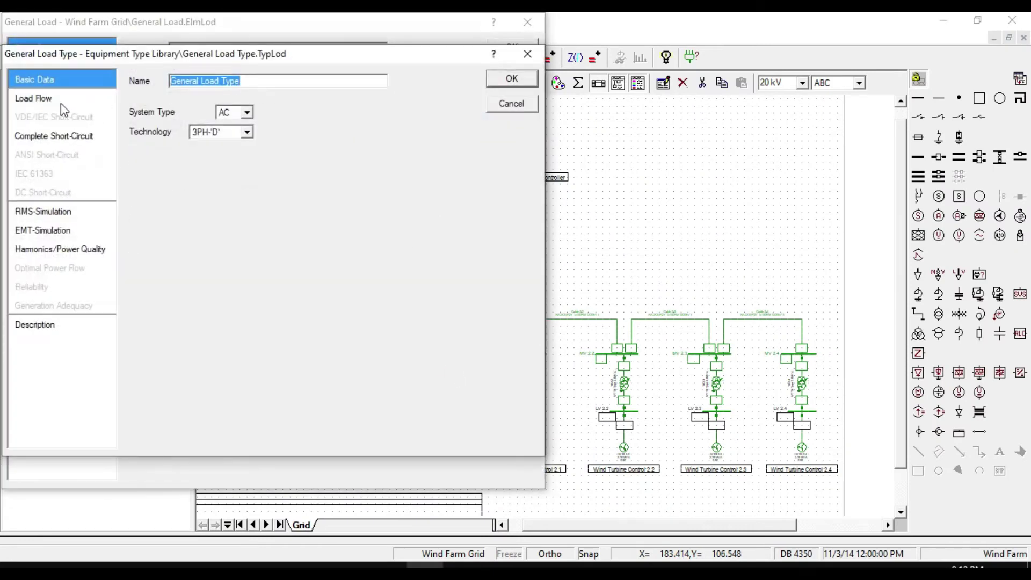
left_click(43, 100)
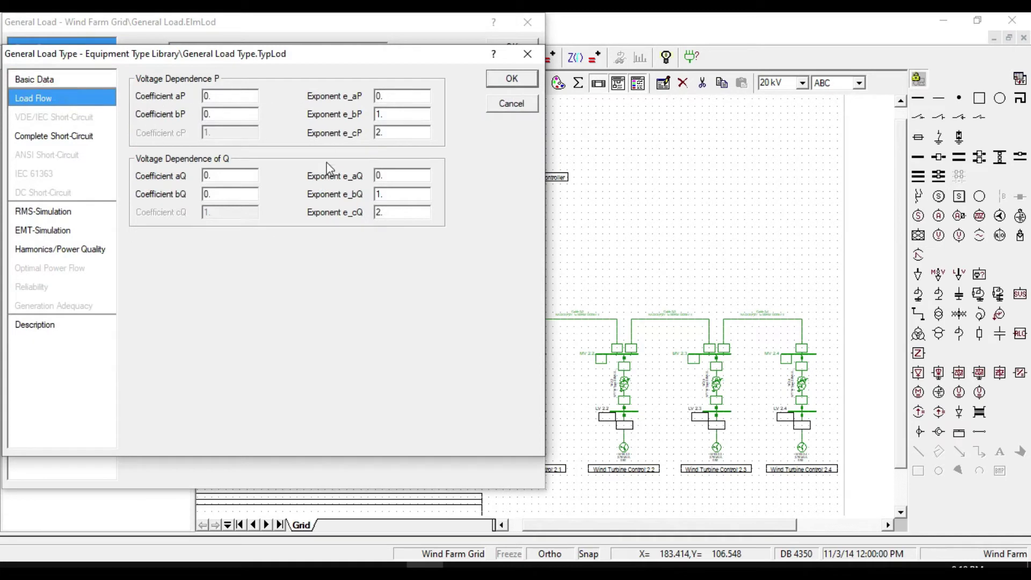
key("alt+Tab")
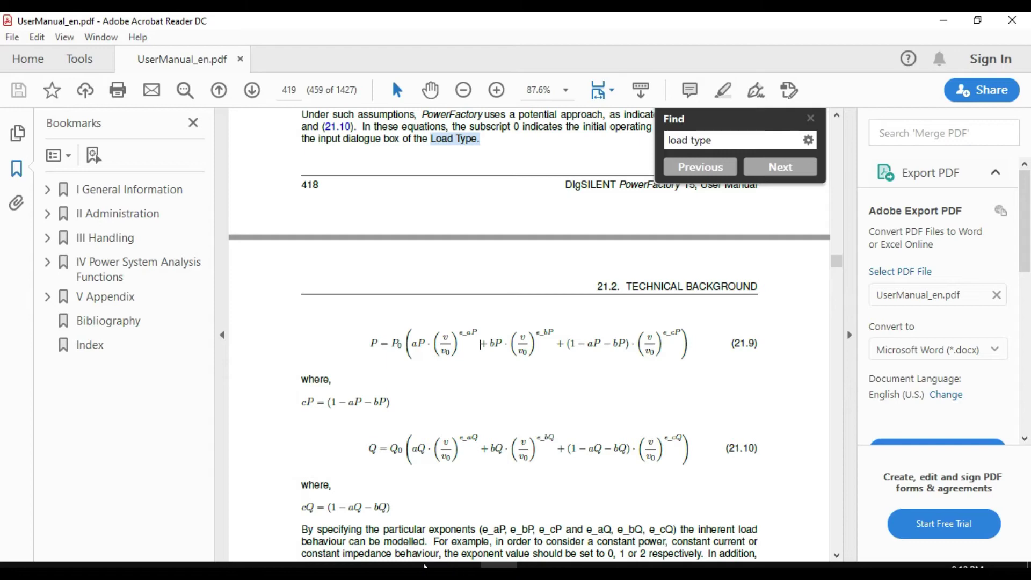
left_click(432, 567)
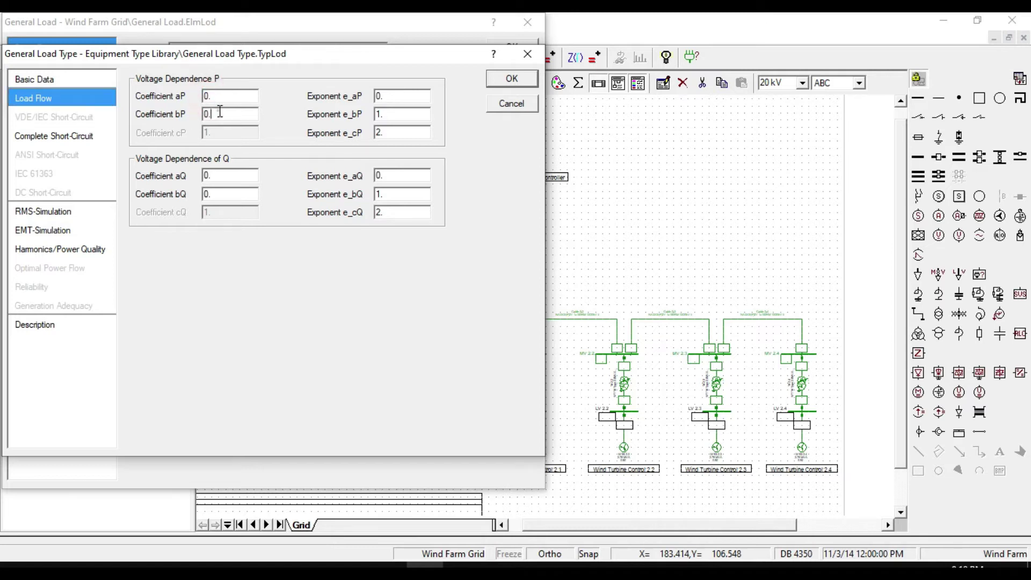
left_click_drag(212, 114, 198, 111)
- Set the load type's harmonic Load Model to Current Source and assign it with OK
left_click(48, 251)
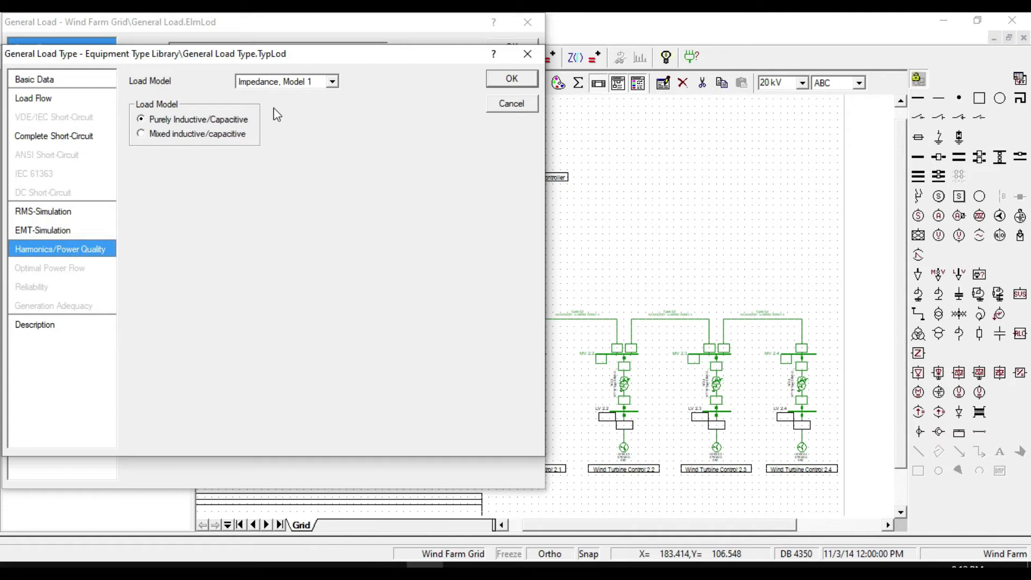
left_click(282, 86)
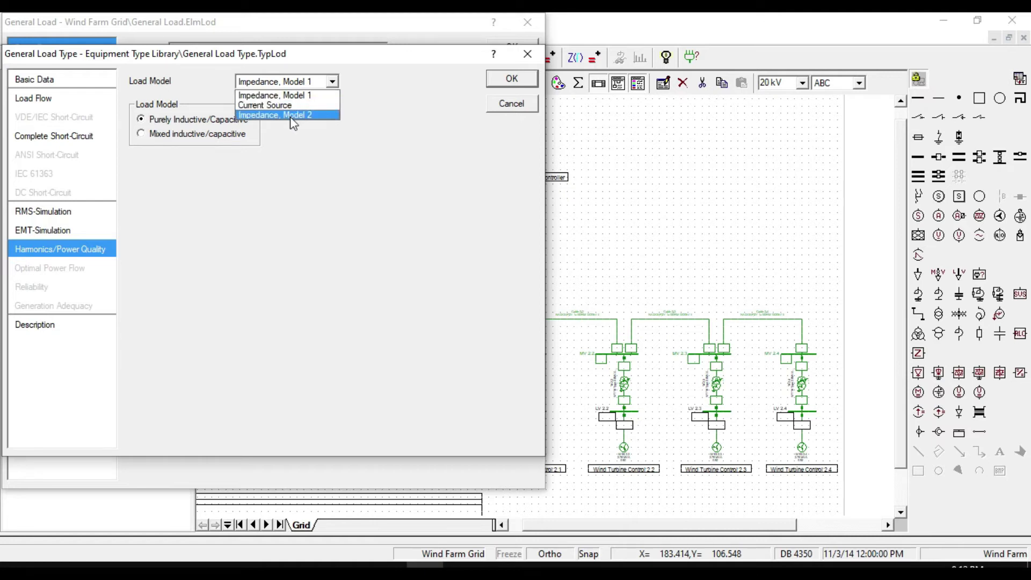
left_click(273, 106)
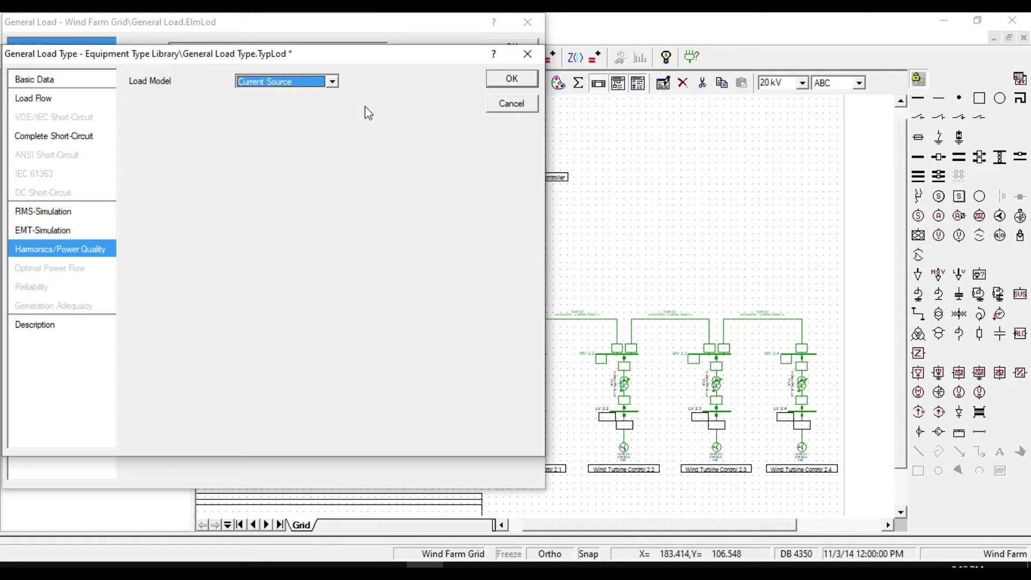
left_click(507, 79)
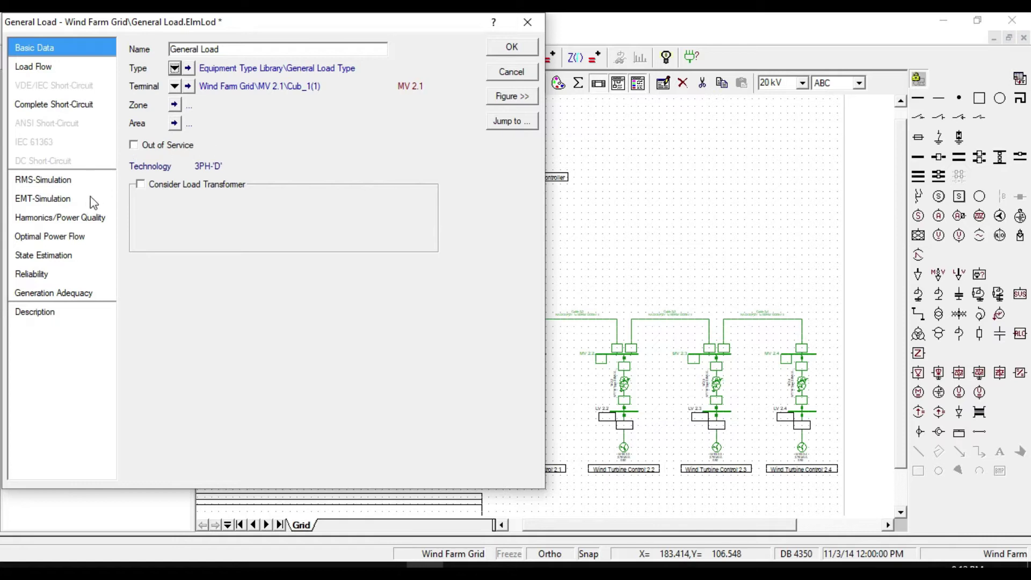
- Create a new Harmonic Sources project type for the General Load's harmonic currents
left_click(83, 220)
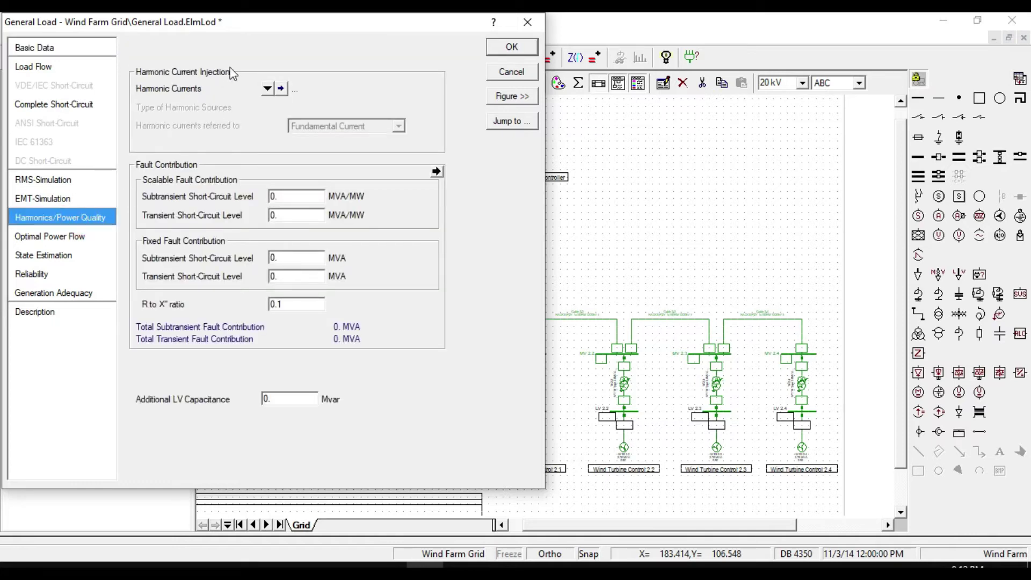
left_click(270, 89)
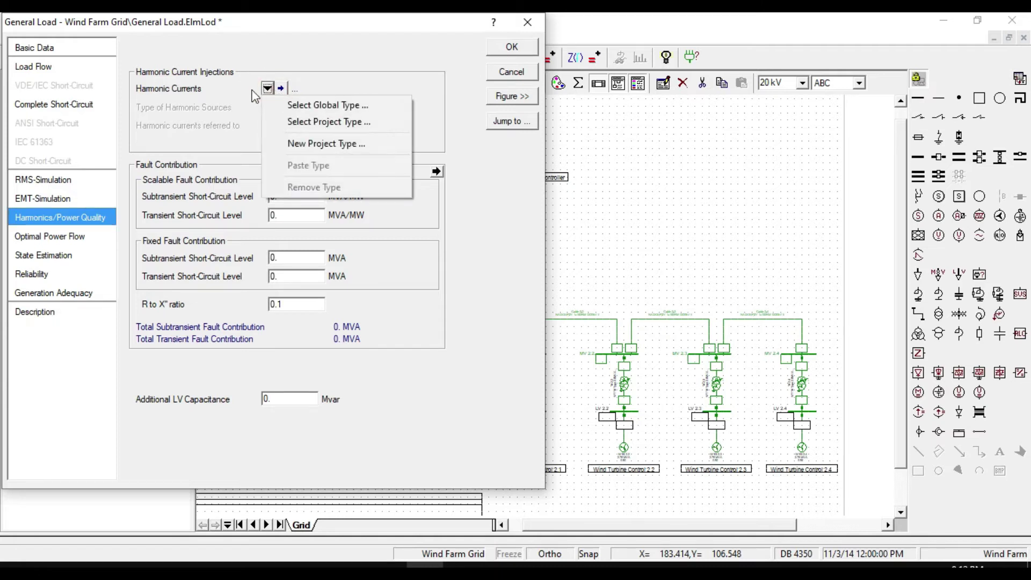
left_click(252, 90)
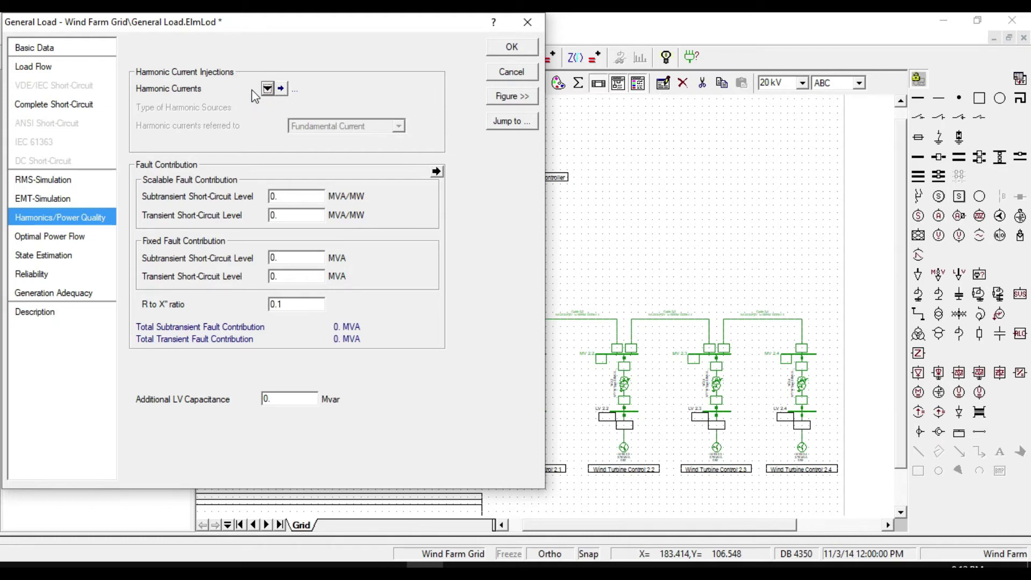
left_click(267, 89)
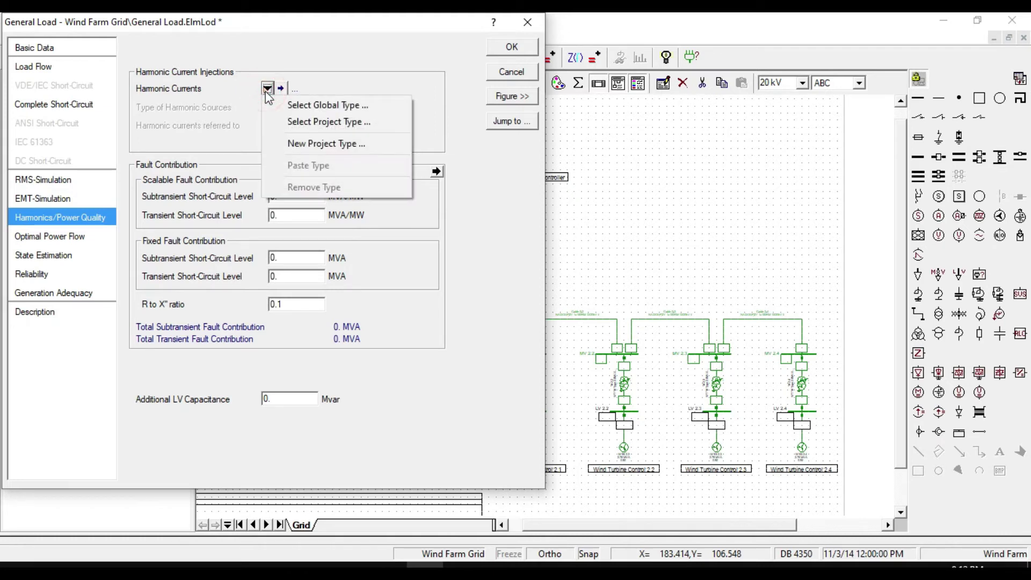
left_click(302, 142)
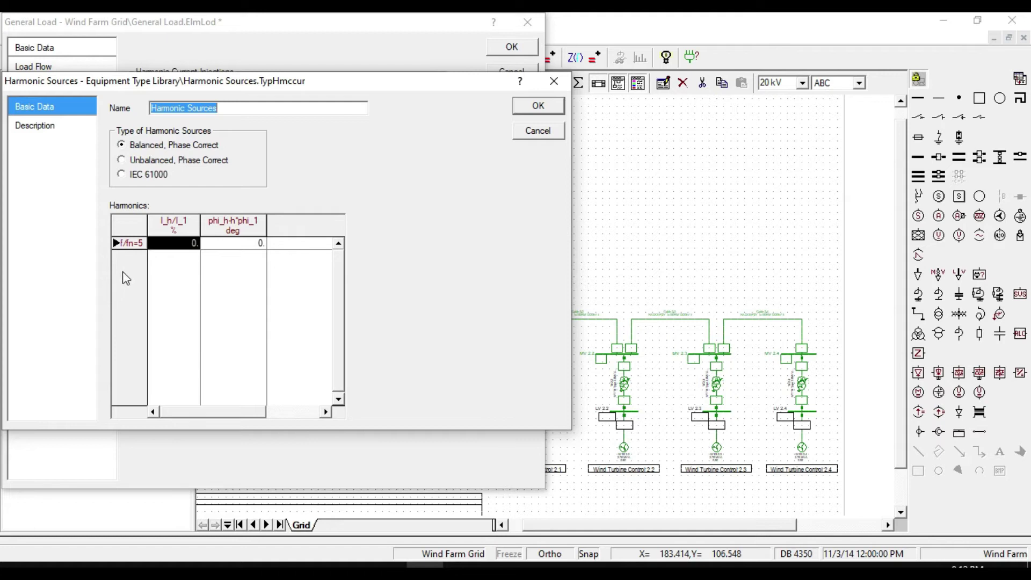
- Keep the harmonic source Balanced, Phase Correct and append four rows to the Harmonics table
left_click(142, 176)
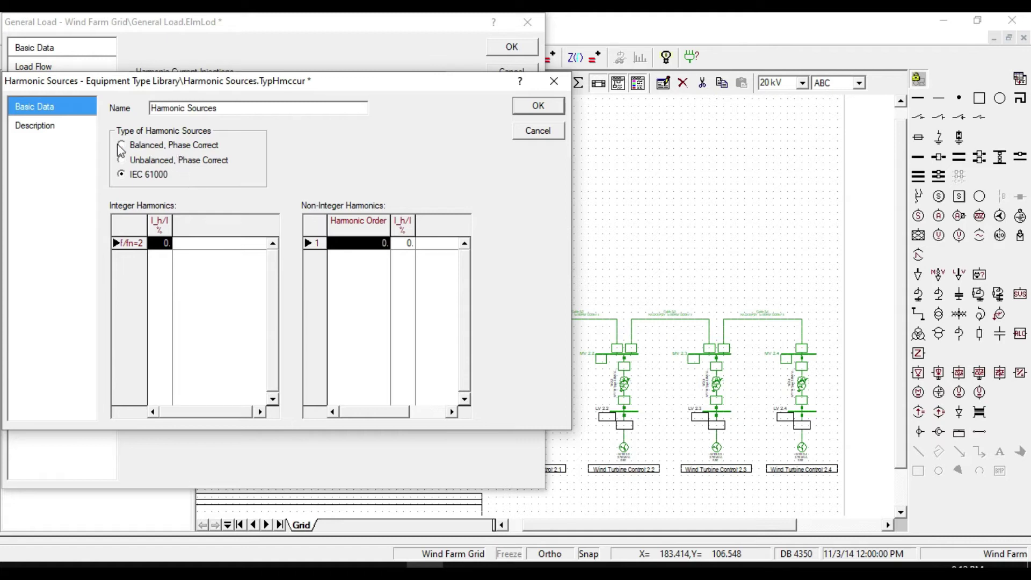
left_click(145, 150)
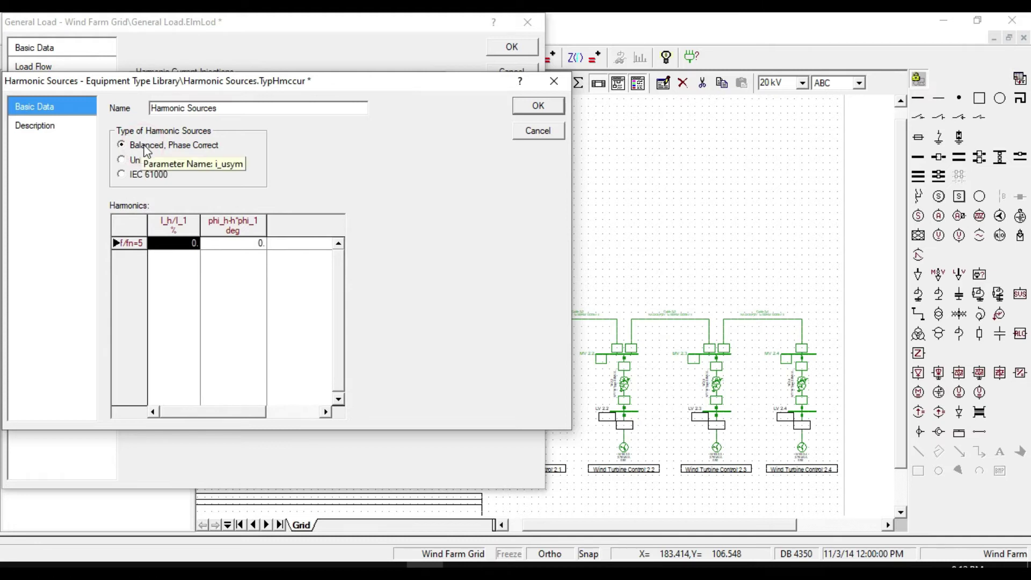
right_click(135, 244)
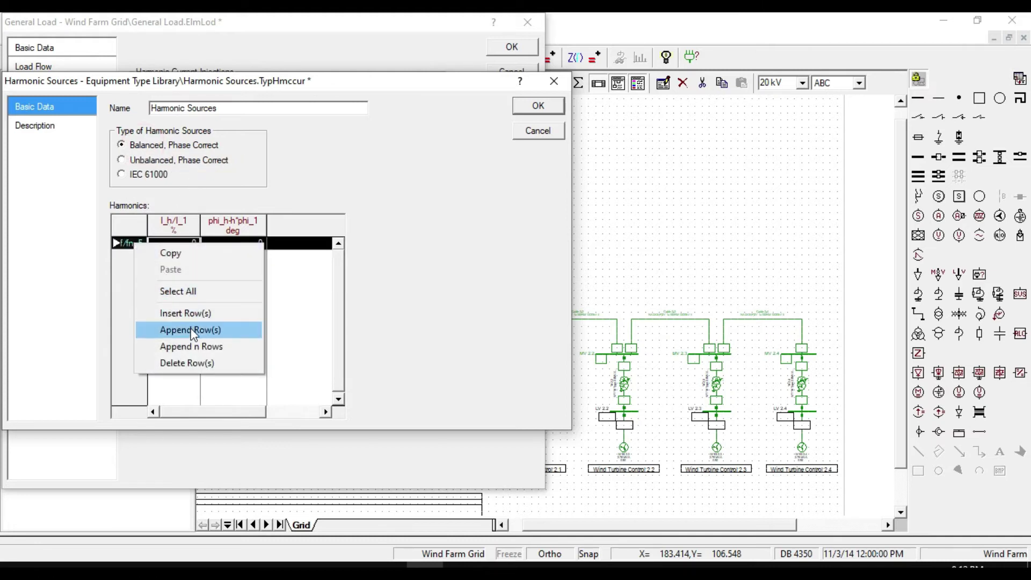
left_click(199, 346)
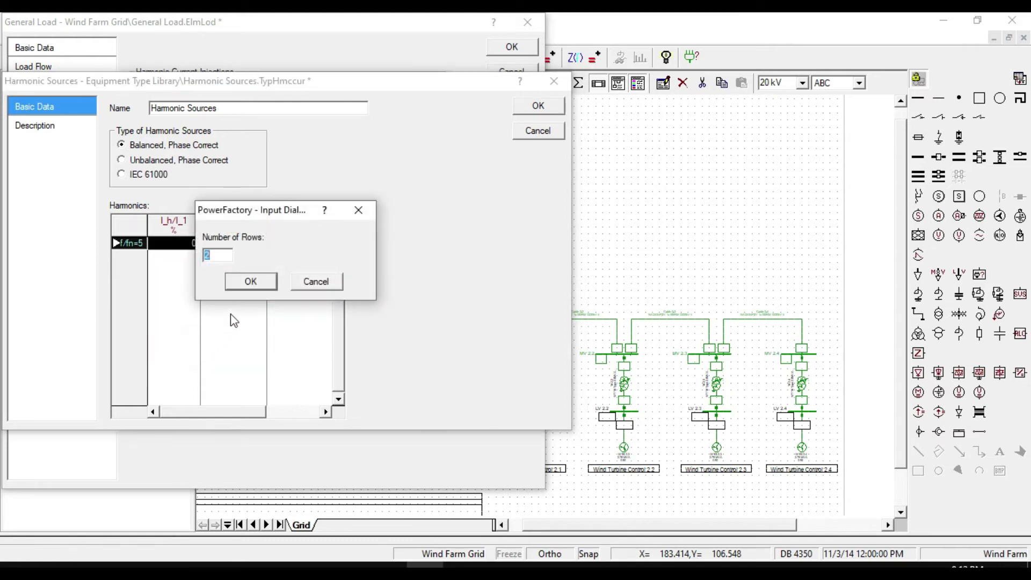
type("4")
key("Return")
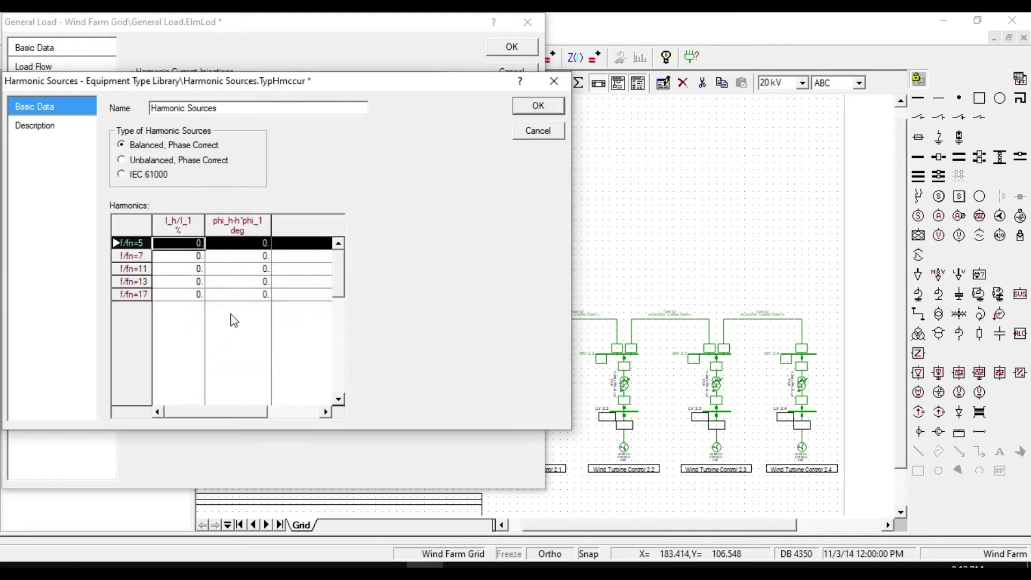
- Enter I_h/I_1 of 80, 70, 50, 40 and 15% for the 5th–17th harmonics and save
left_click(183, 242)
left_click(183, 243)
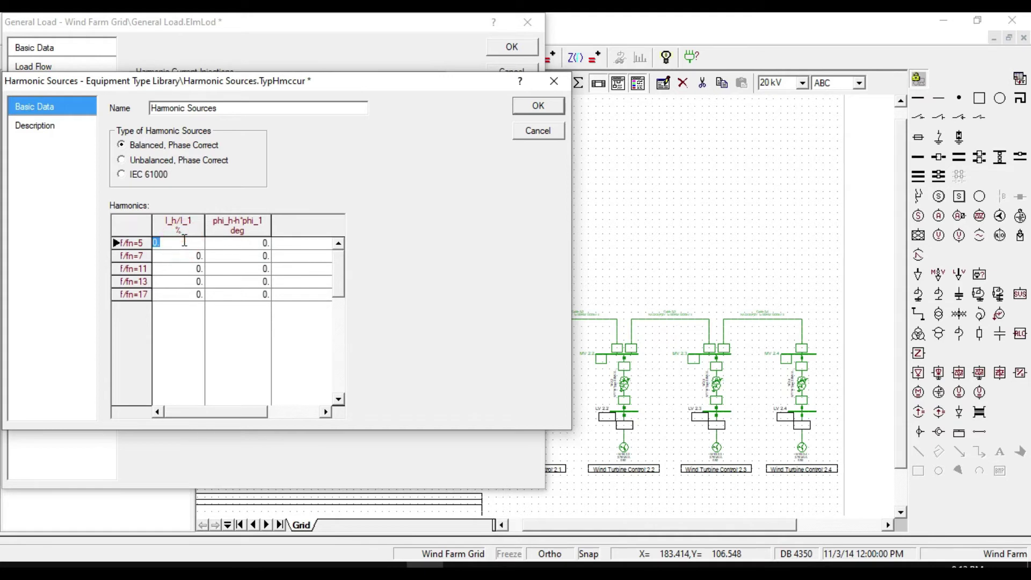
type("80")
left_click(183, 256)
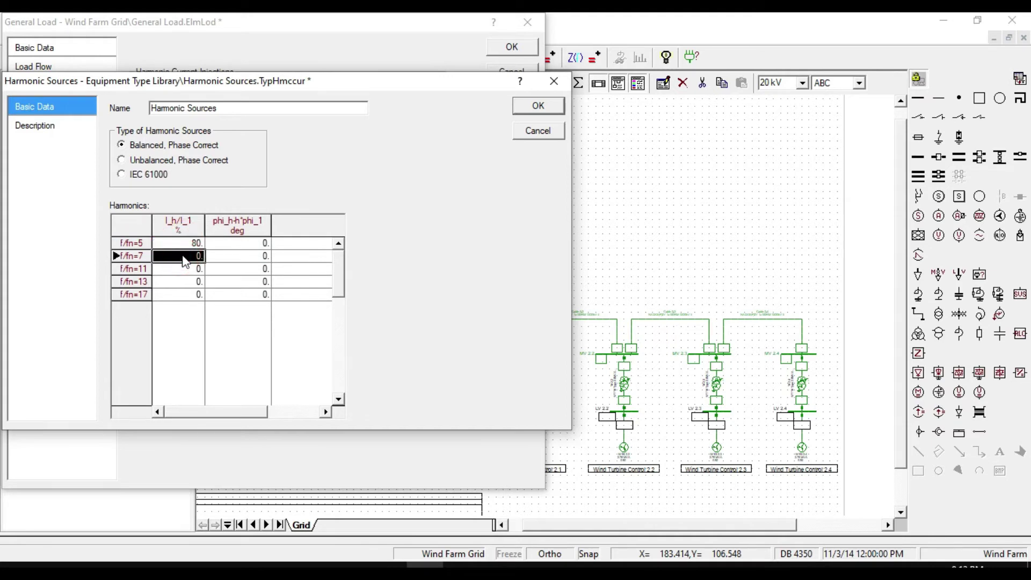
left_click(185, 258)
type("70")
left_click(192, 269)
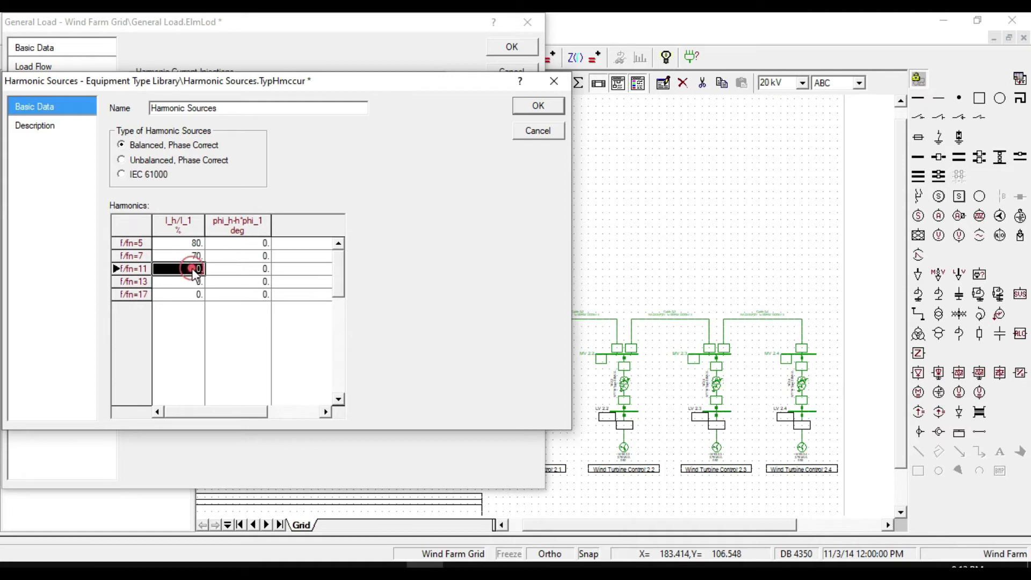
type("50")
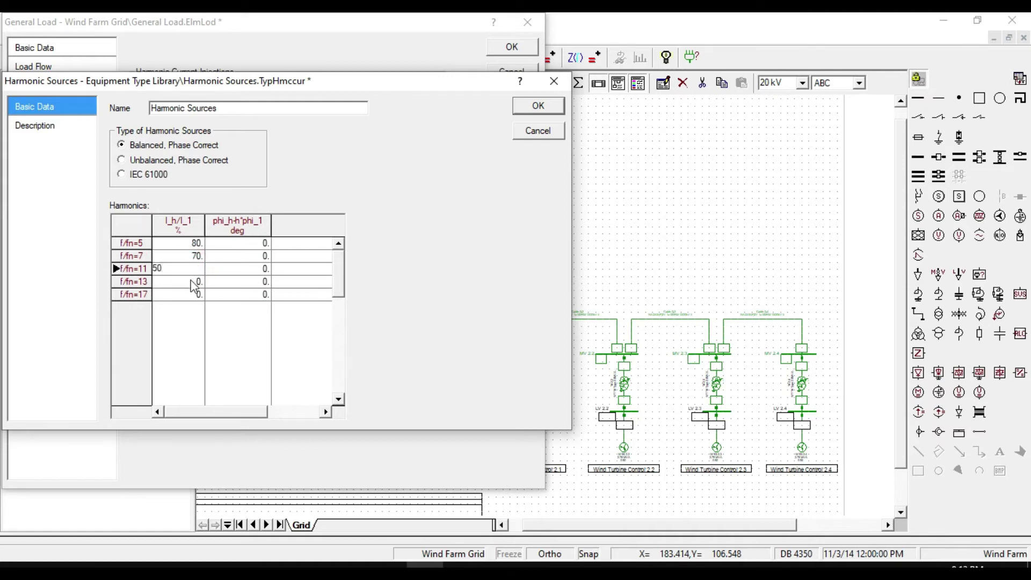
left_click(193, 282)
type("40")
left_click(199, 297)
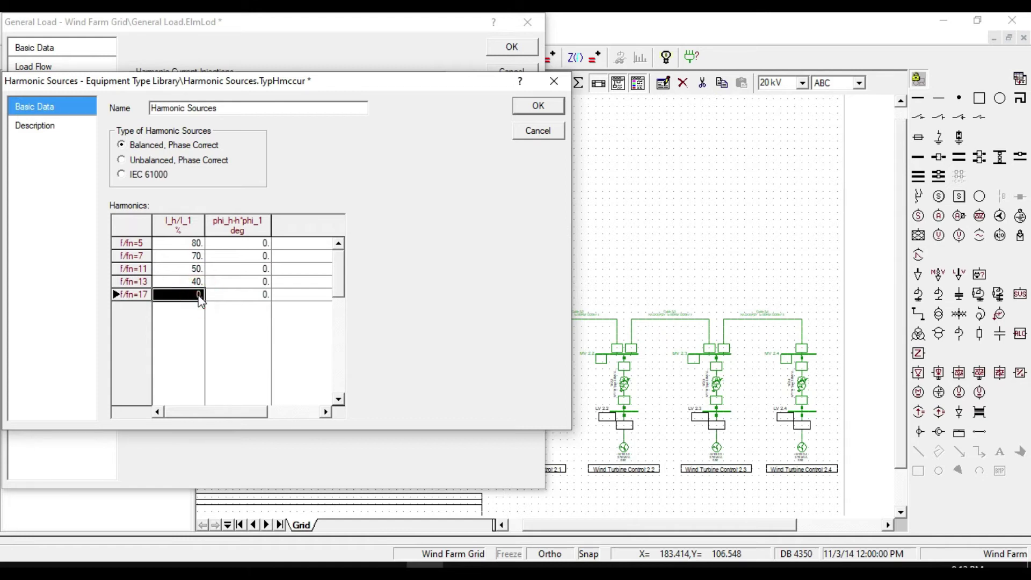
type("15")
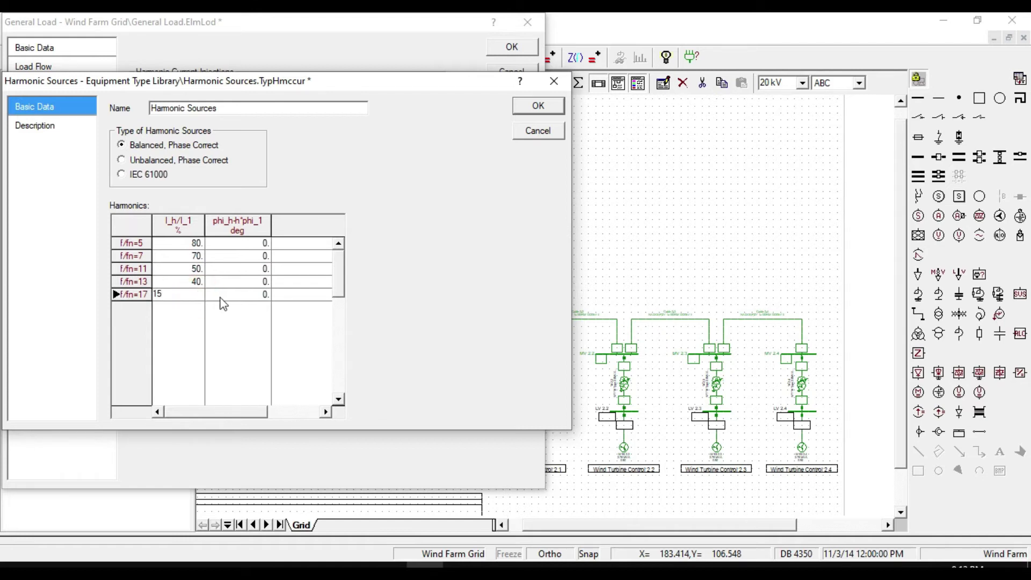
left_click(255, 243)
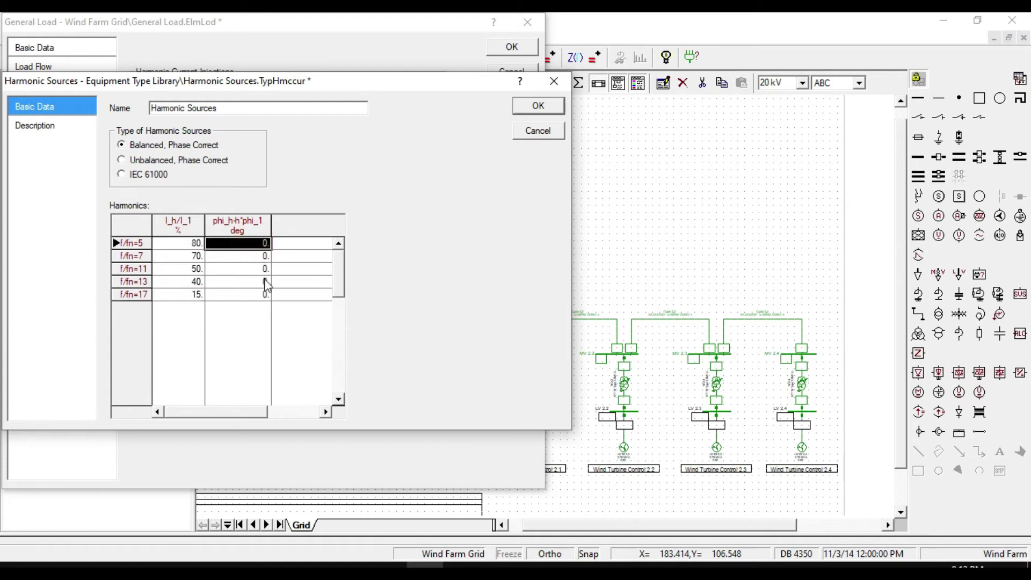
left_click(535, 106)
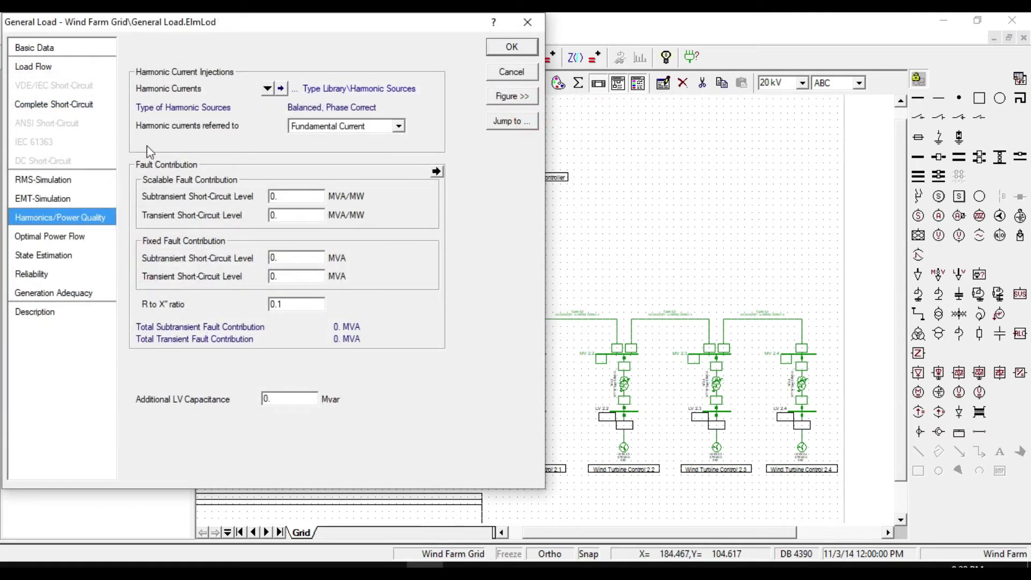
- Set the General Load's input mode to P, cos(phi) with 1 MW at power factor 0.9
left_click(44, 69)
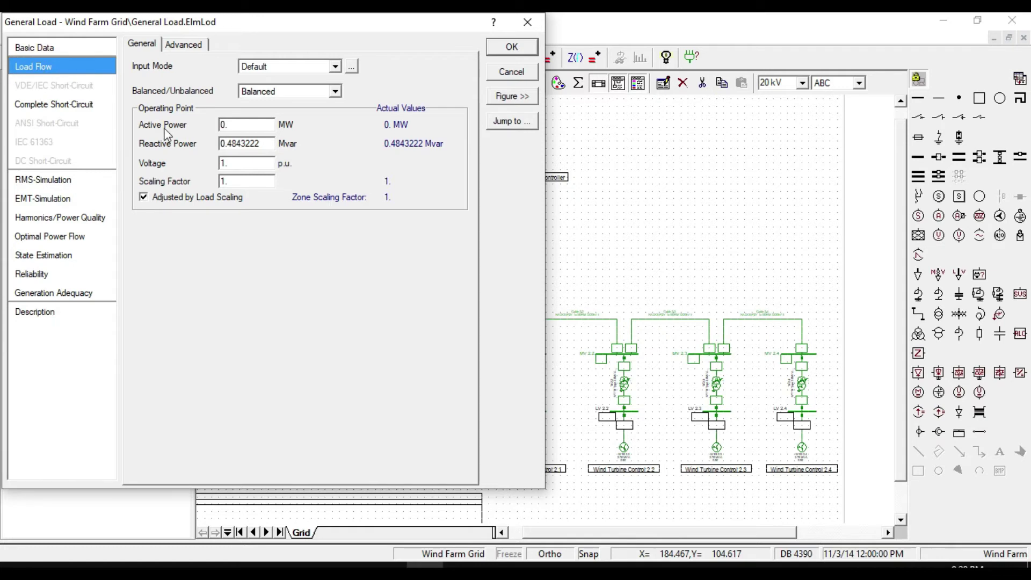
left_click(253, 66)
left_click(266, 102)
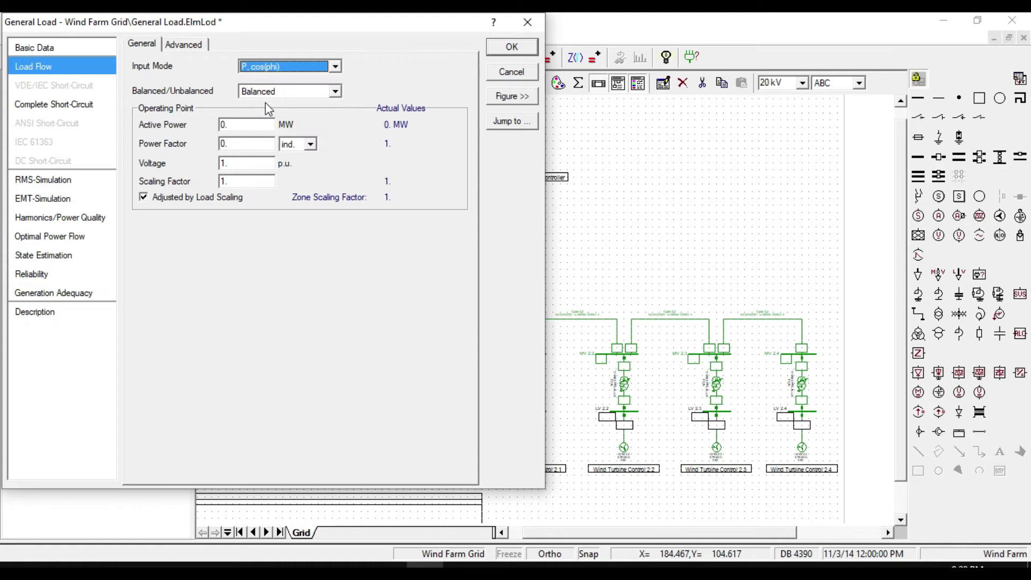
left_click(254, 123)
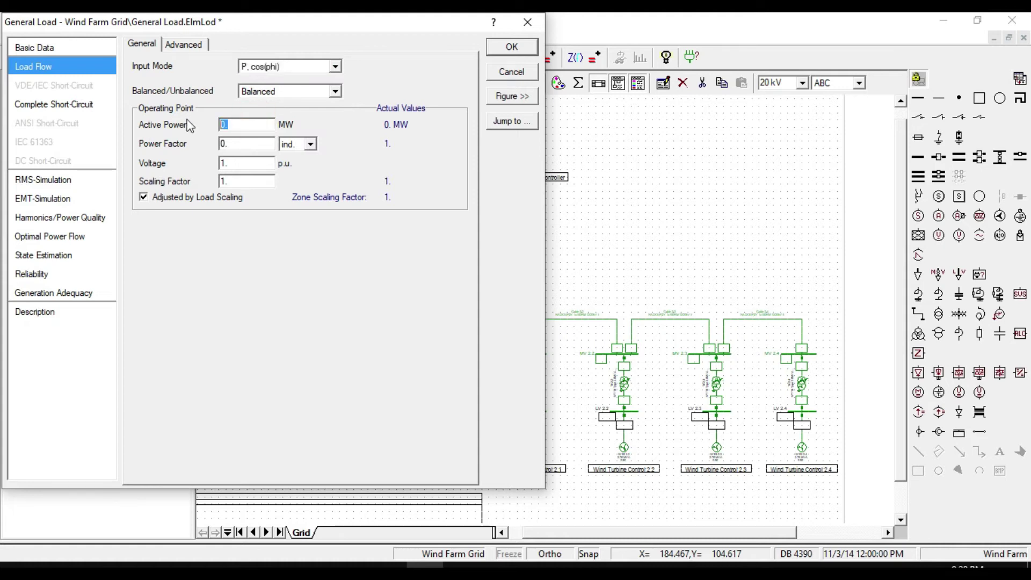
type("1")
left_click(232, 143)
type("0.9")
left_click(354, 168)
left_click(508, 47)
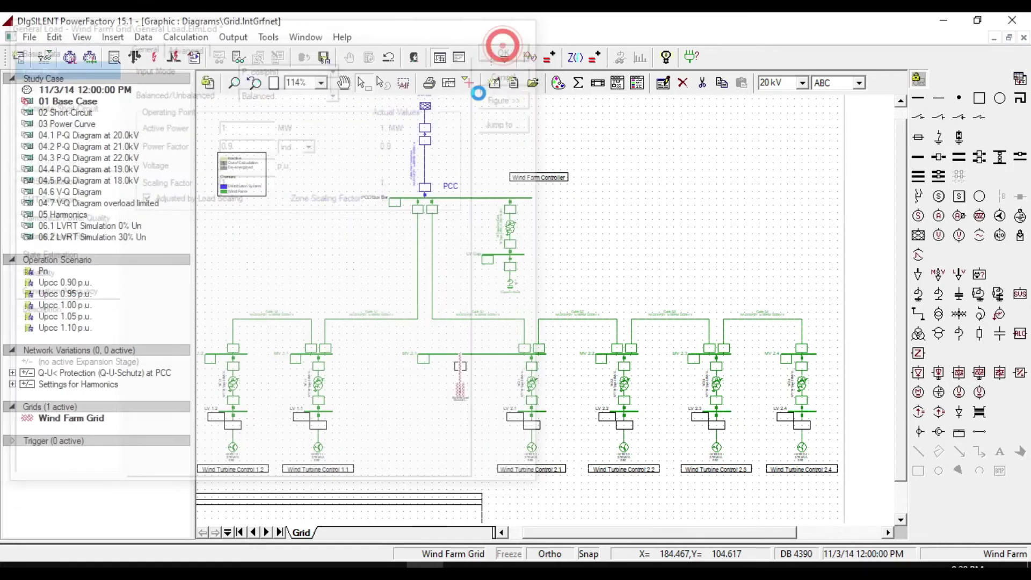
- Execute the harmonic load flow with harmonic order 5, giving a 250 Hz output frequency
left_click(708, 187)
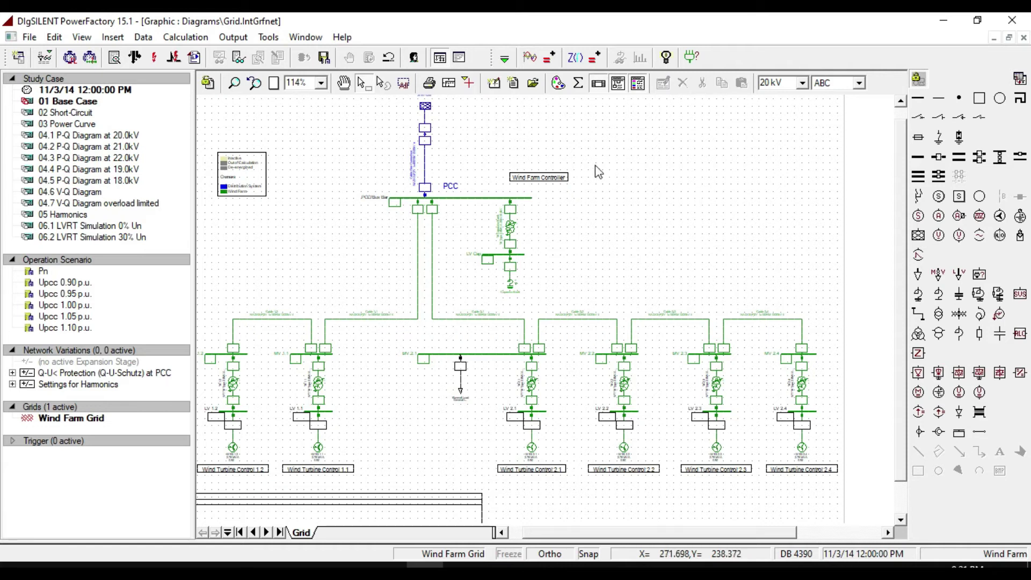
left_click(534, 61)
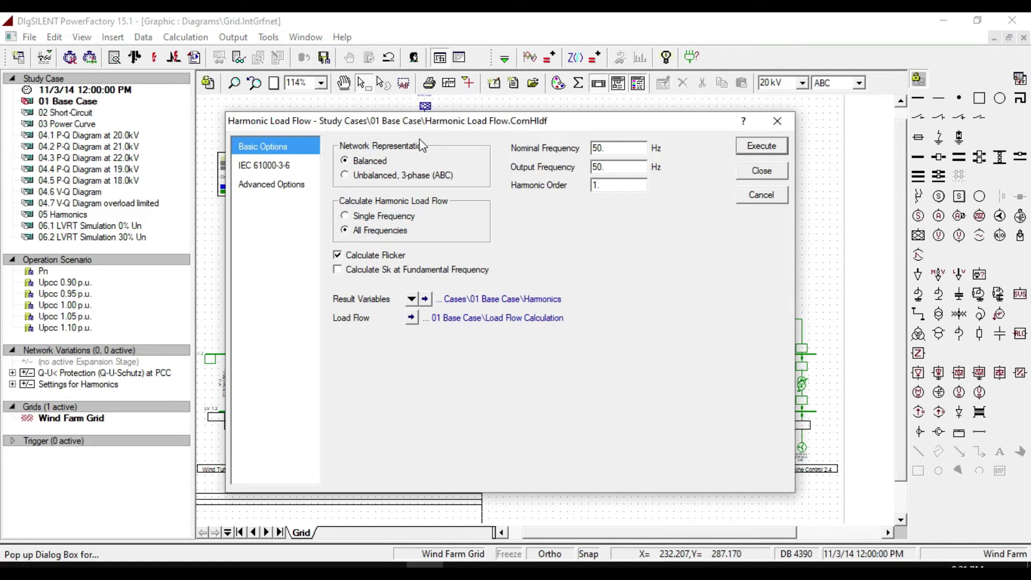
double_click(618, 185)
type("5")
left_click(613, 167)
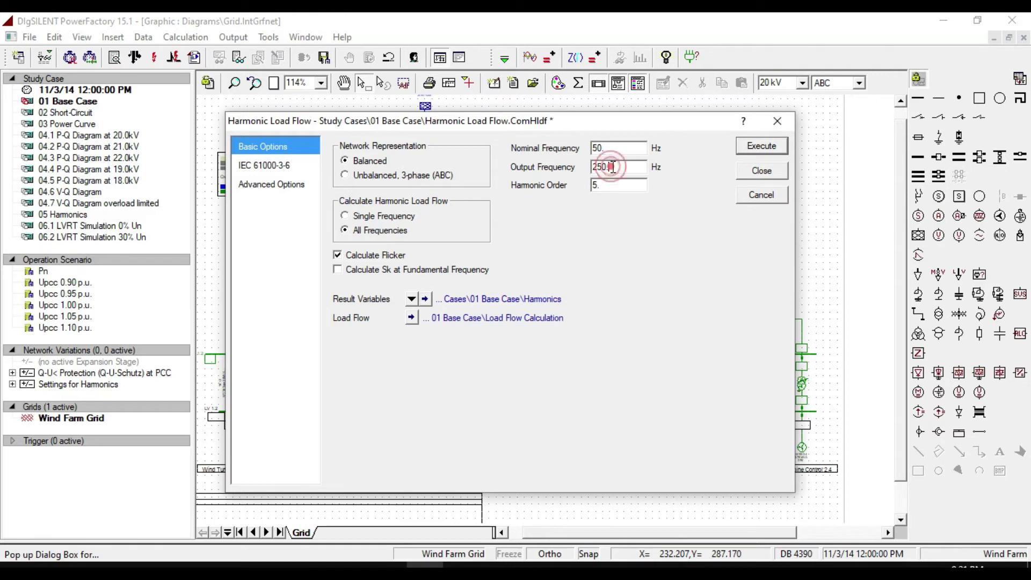
left_click(761, 146)
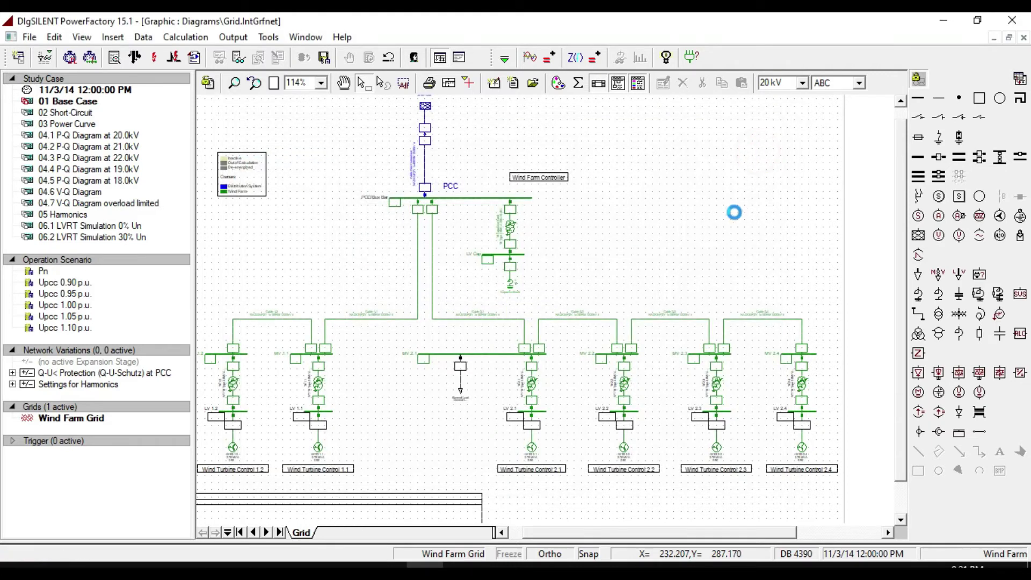
- Check the output log for the completed harmonic analysis, then return to the grid diagram
left_click(460, 58)
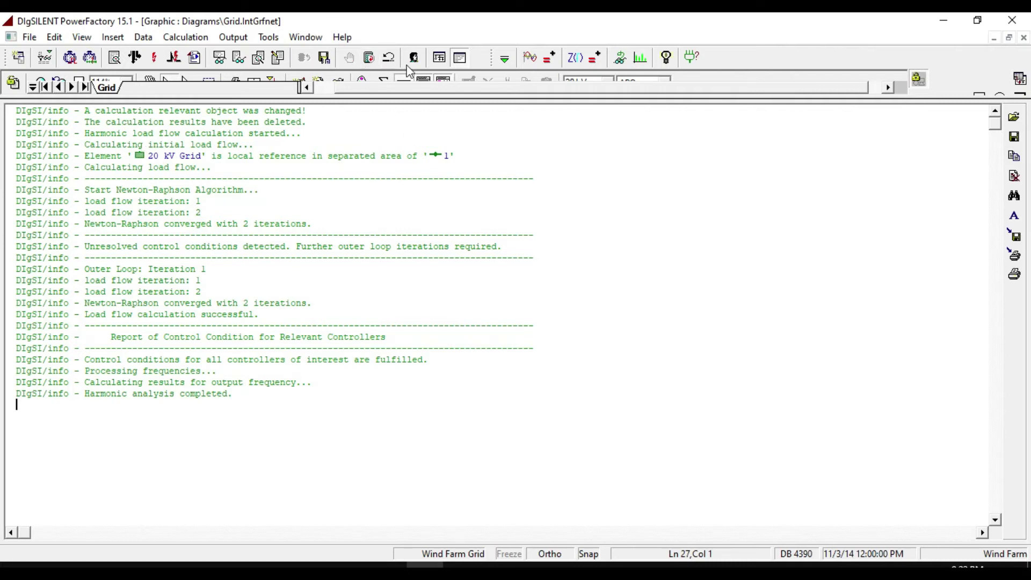
left_click(440, 58)
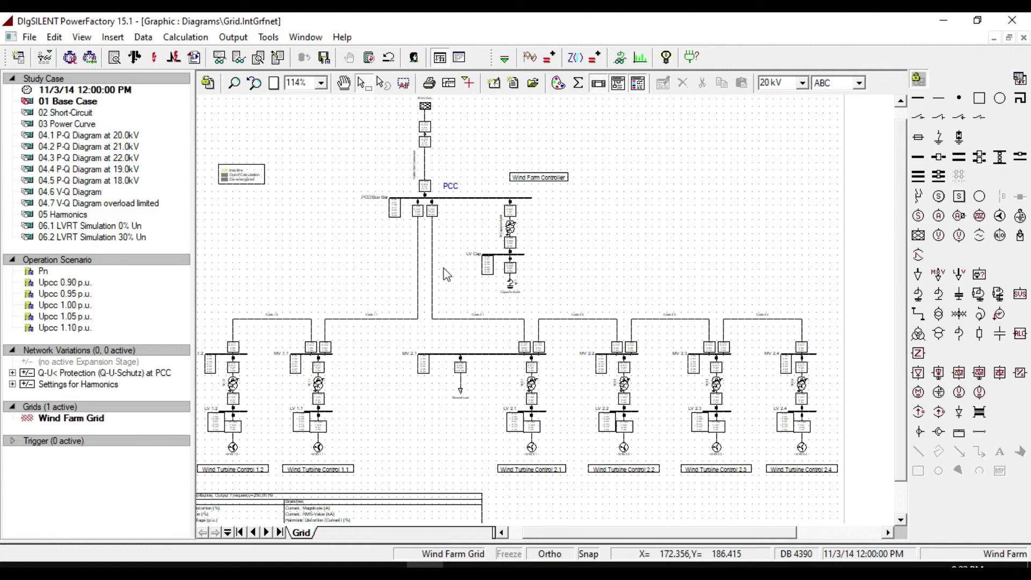
- Open the General Load and review its Harmonic Sources type on the Harmonics page
double_click(461, 381)
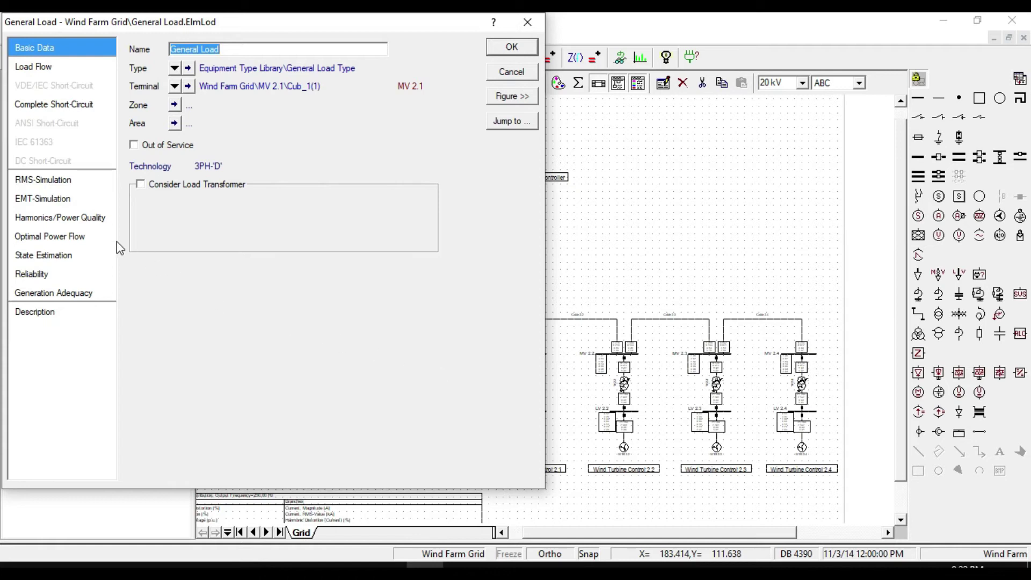
left_click(85, 218)
left_click(280, 88)
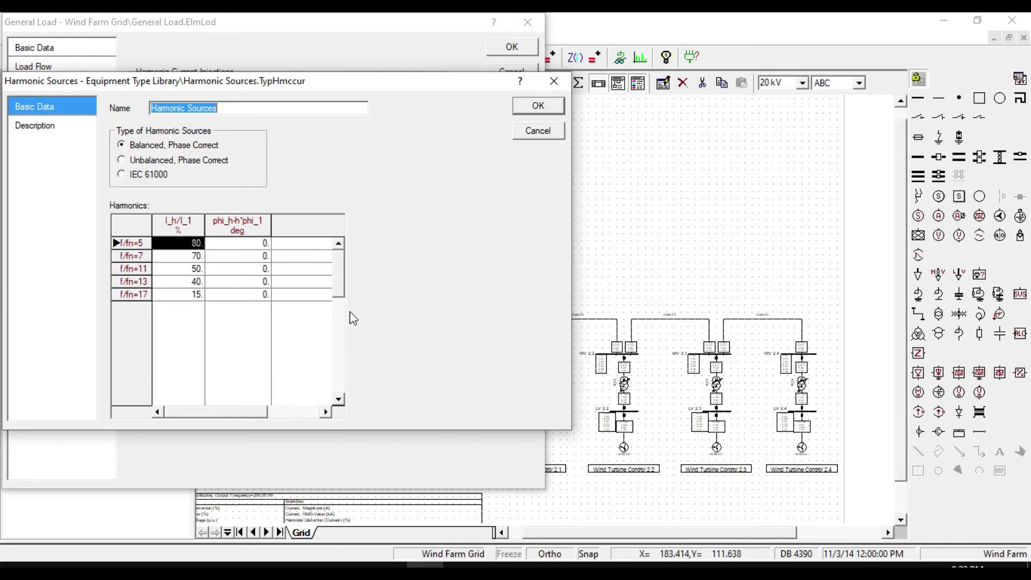
left_click(538, 106)
- Inspect the General Load Type on Basic Data, then reopen the Harmonic Sources type
left_click(75, 47)
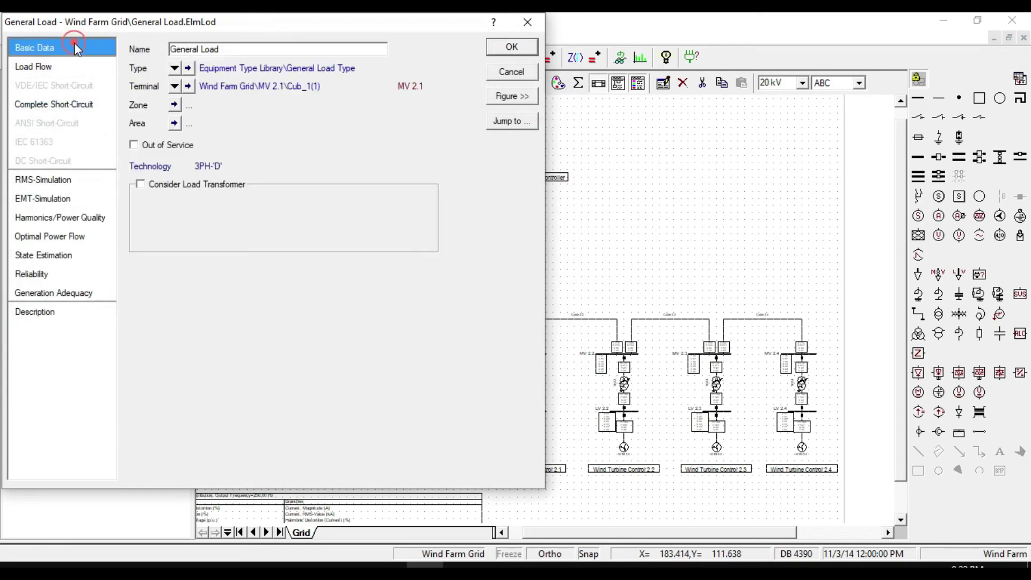
left_click(189, 68)
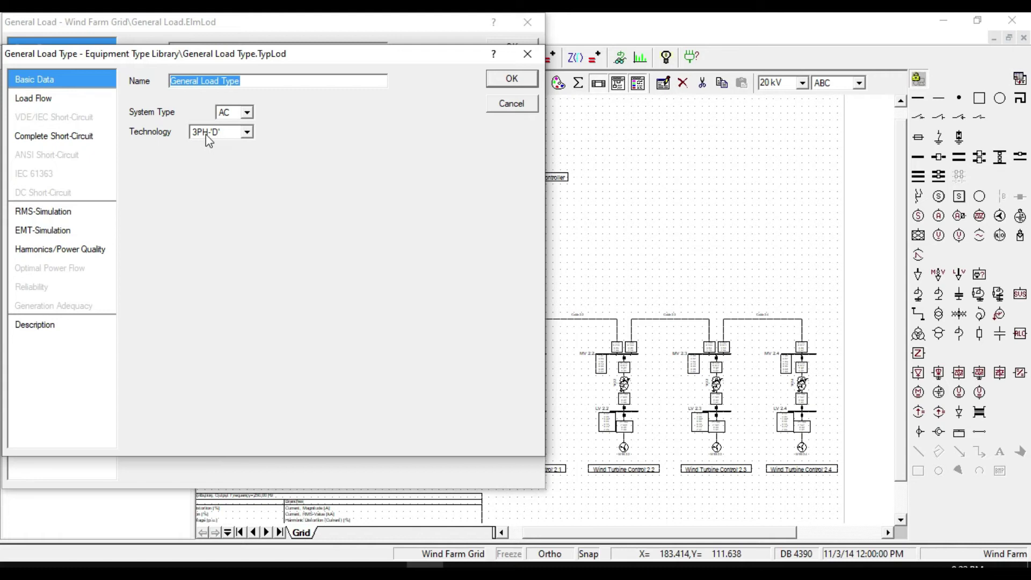
left_click(514, 85)
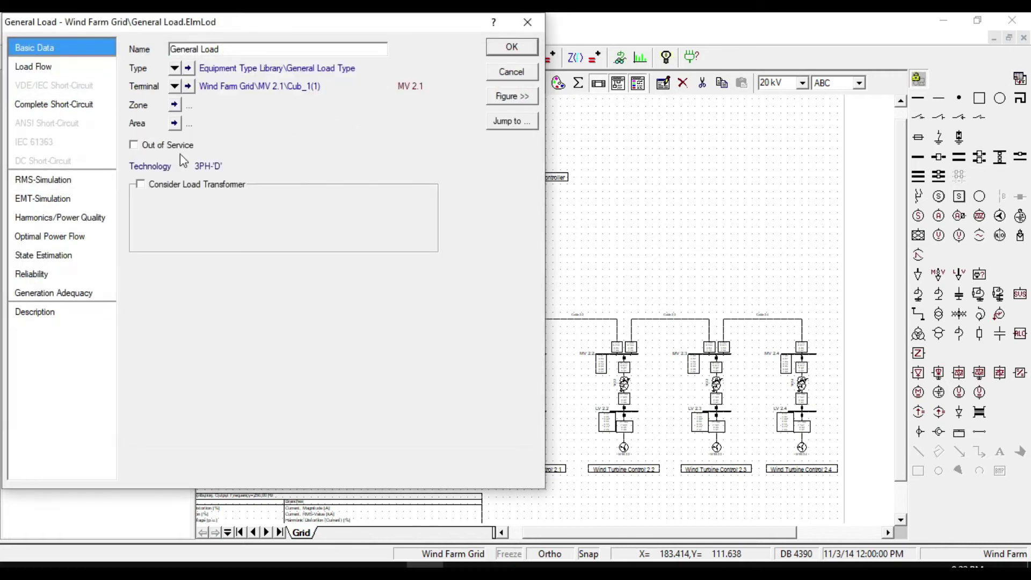
left_click(69, 218)
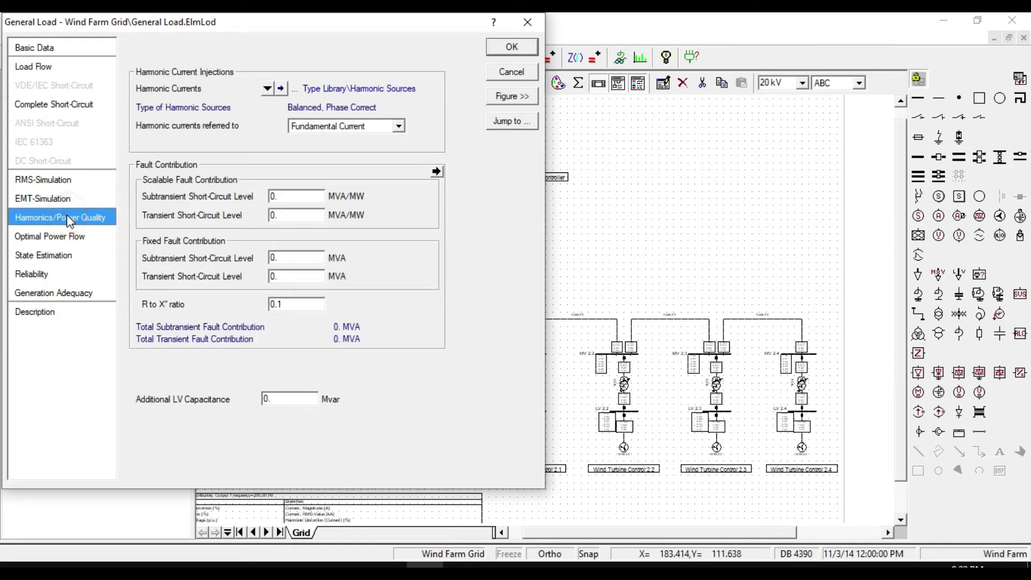
left_click(286, 92)
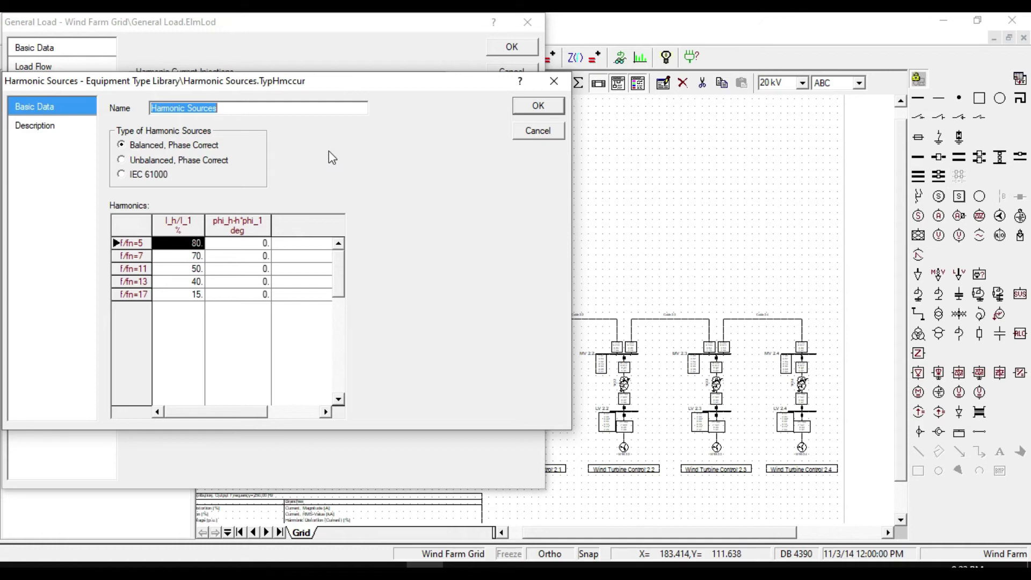
- Switch the source to Unbalanced, Phase Correct and append five rows to the Harmonics table
left_click(212, 164)
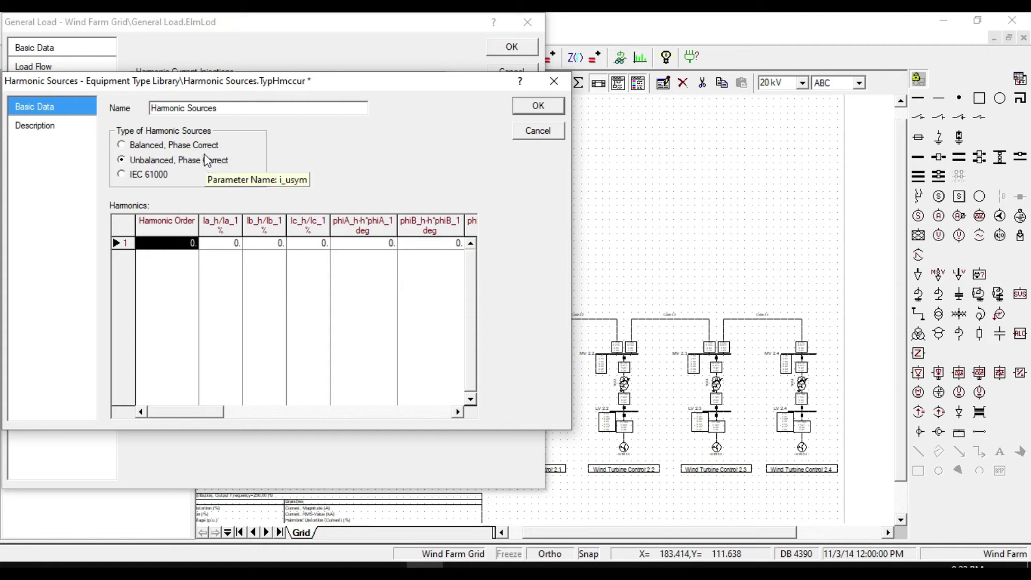
left_click(203, 145)
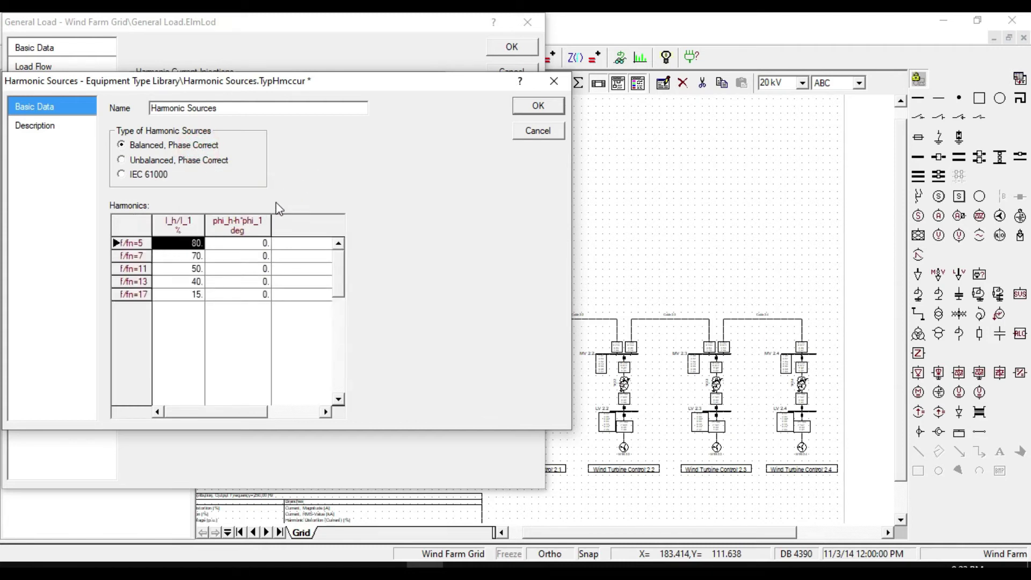
left_click(177, 161)
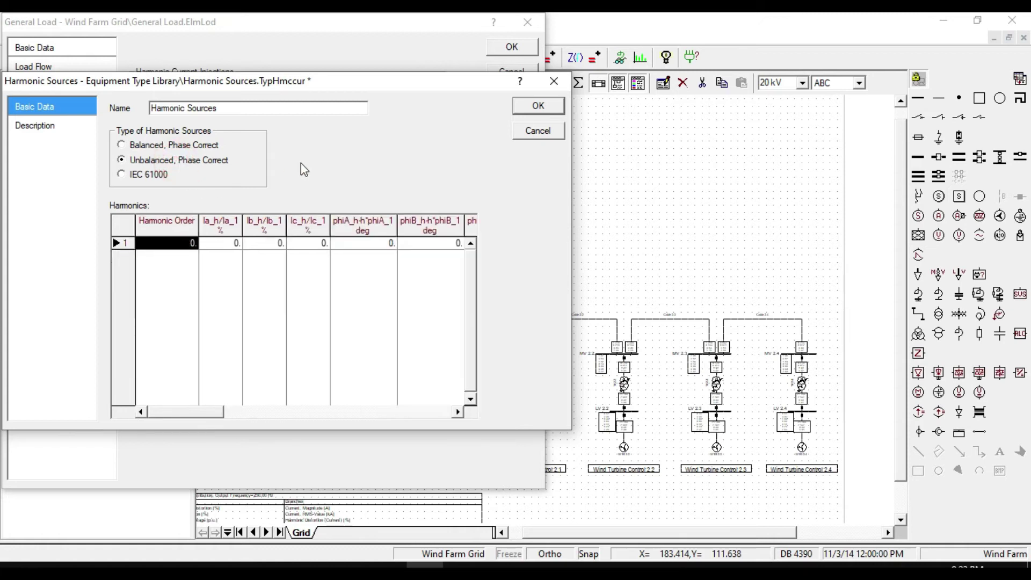
left_click(133, 245)
right_click(133, 245)
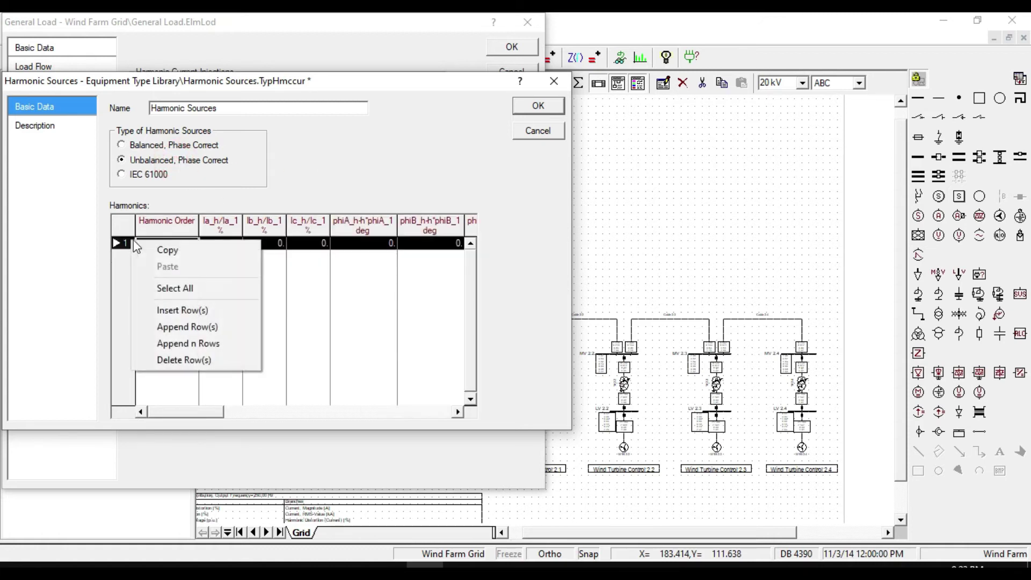
left_click(194, 343)
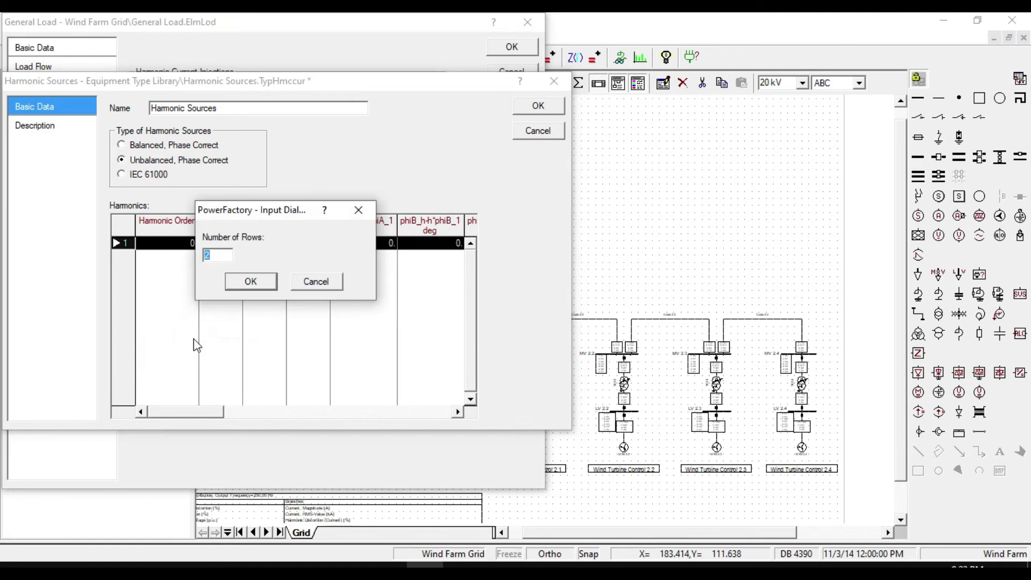
type("5")
left_click(251, 283)
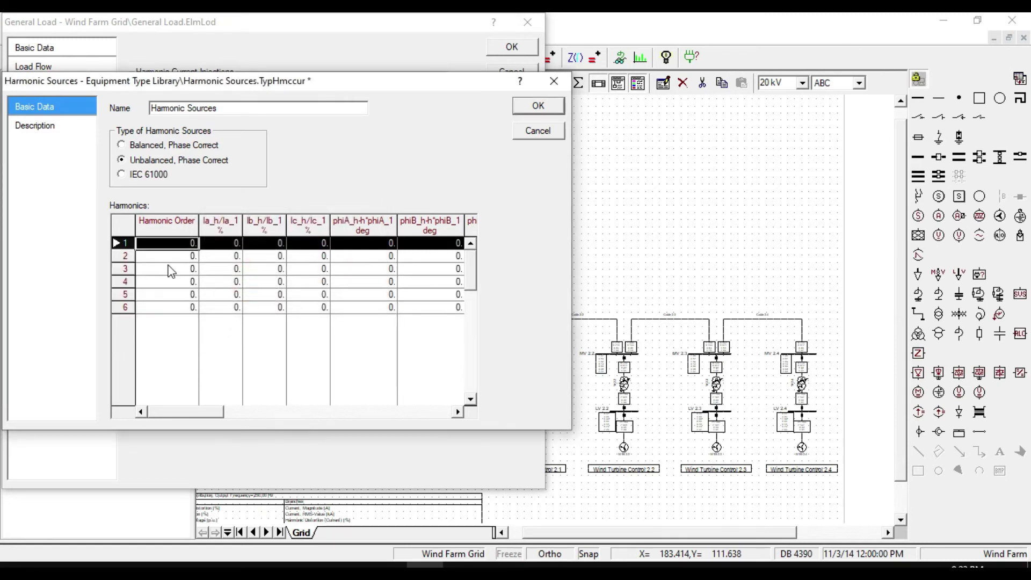
- Enter harmonic orders 1, 2, 3, 5 and 7 in the first five rows
left_click(185, 245)
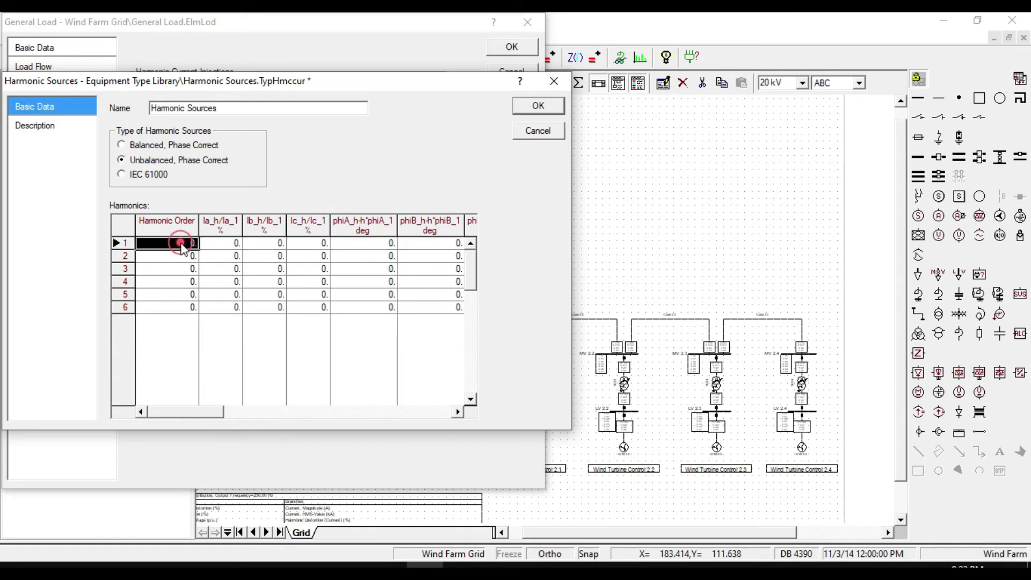
type("1")
left_click(185, 257)
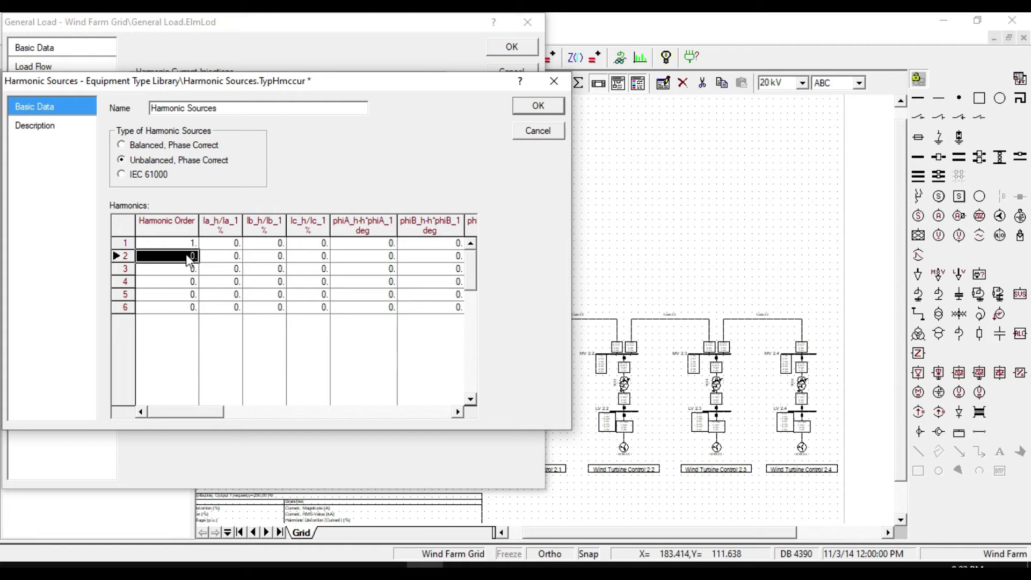
type("2")
left_click(195, 272)
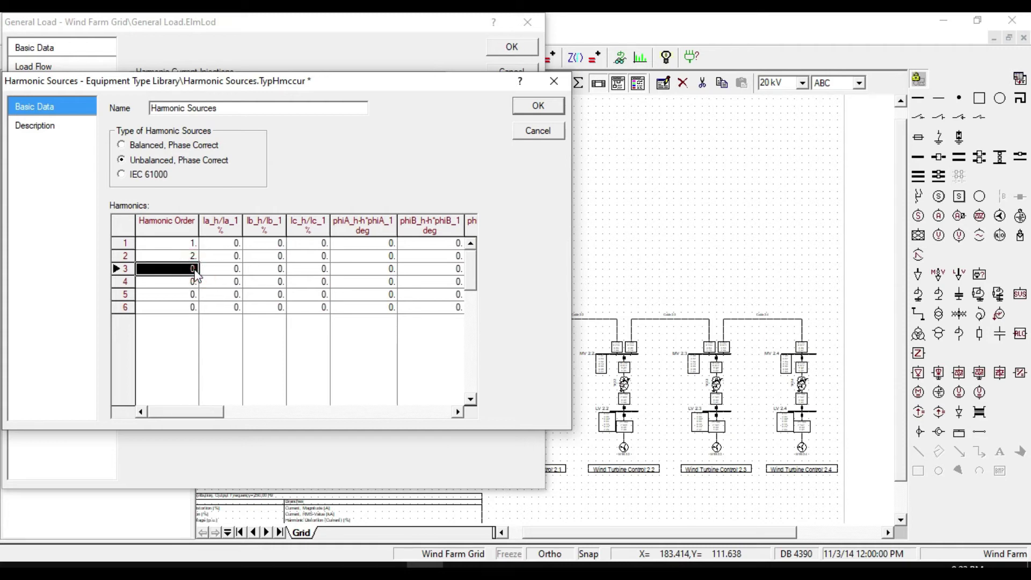
type("3")
left_click(179, 282)
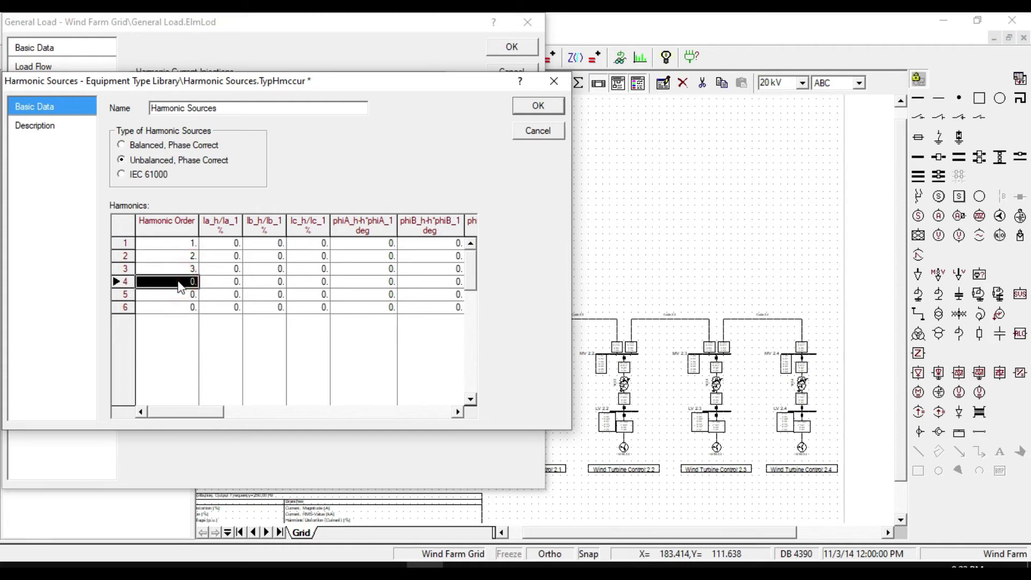
type("5")
left_click(193, 296)
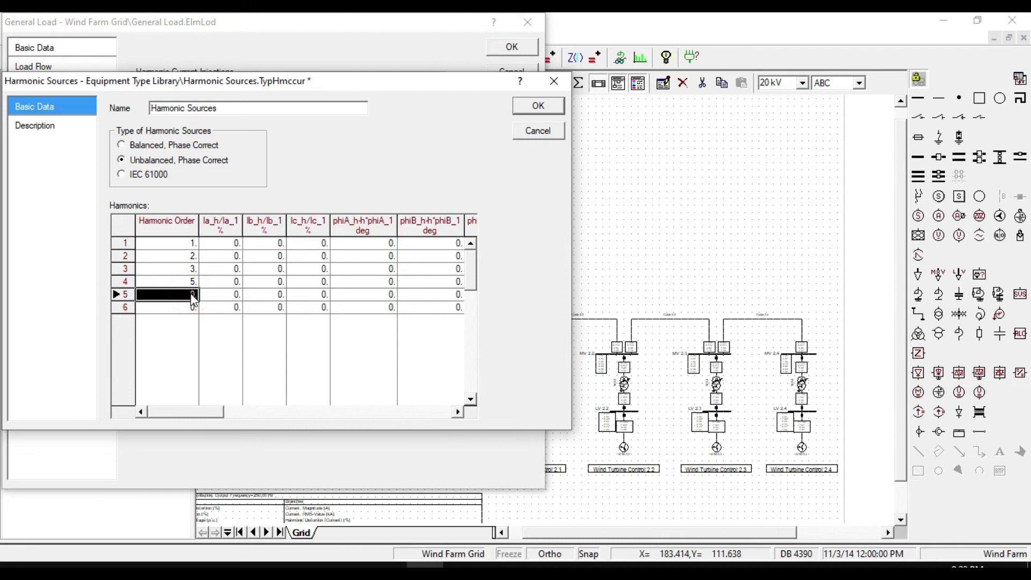
type("7")
left_click(189, 310)
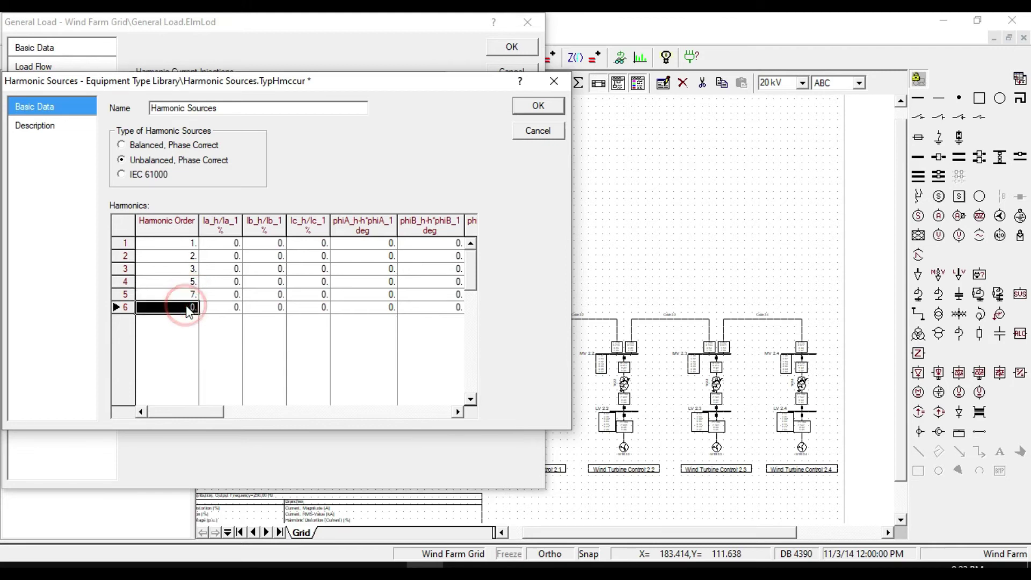
- Finish order 9 and enter phase A currents of 100, 20, 10, 80, 60 and 30%
type("9")
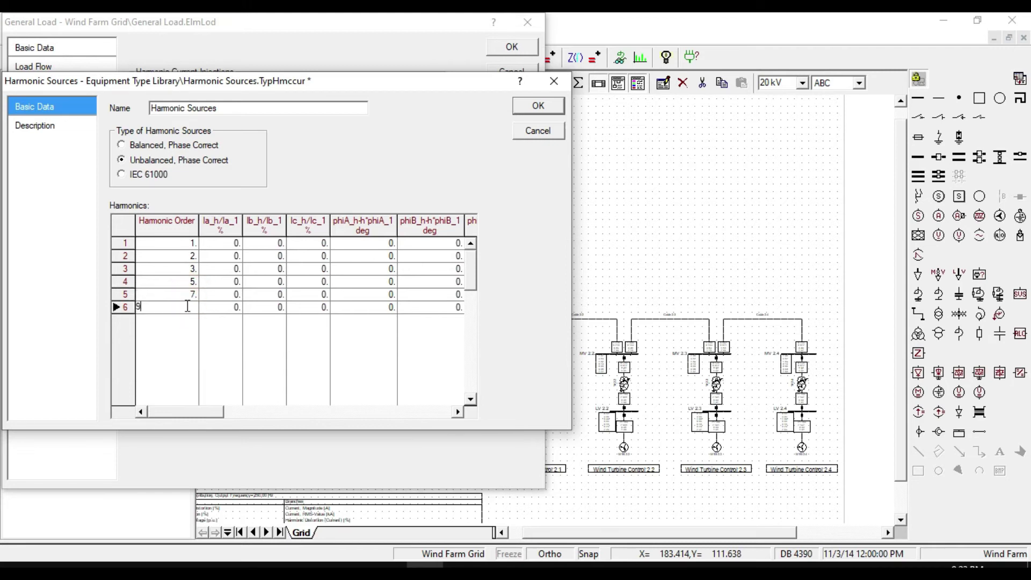
left_click(231, 245)
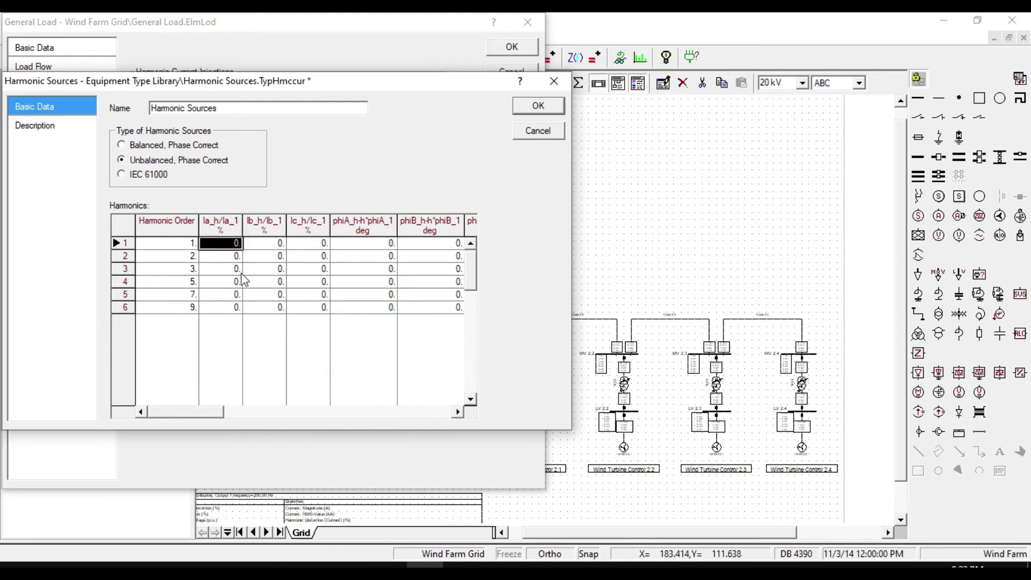
type("100")
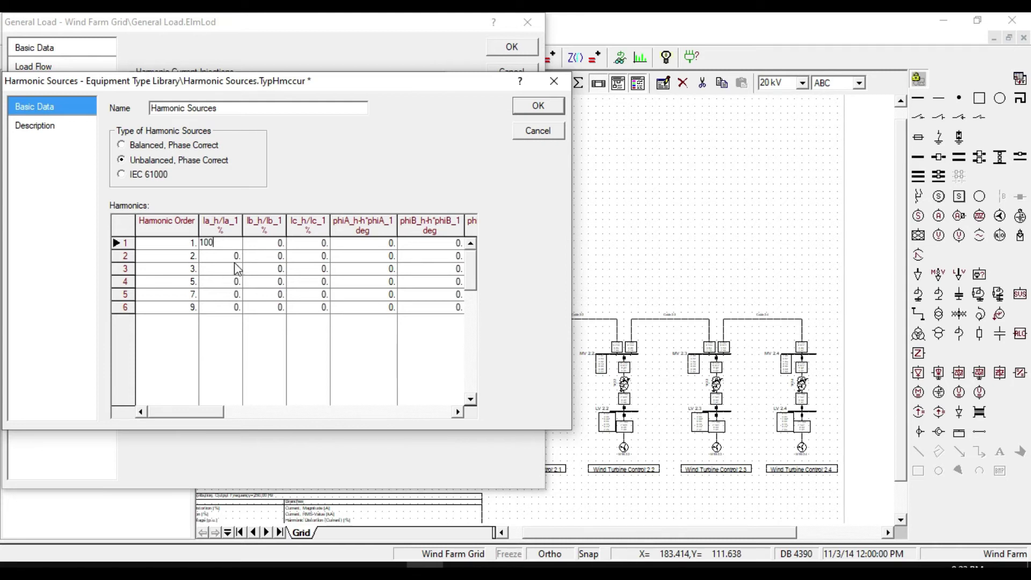
left_click(232, 258)
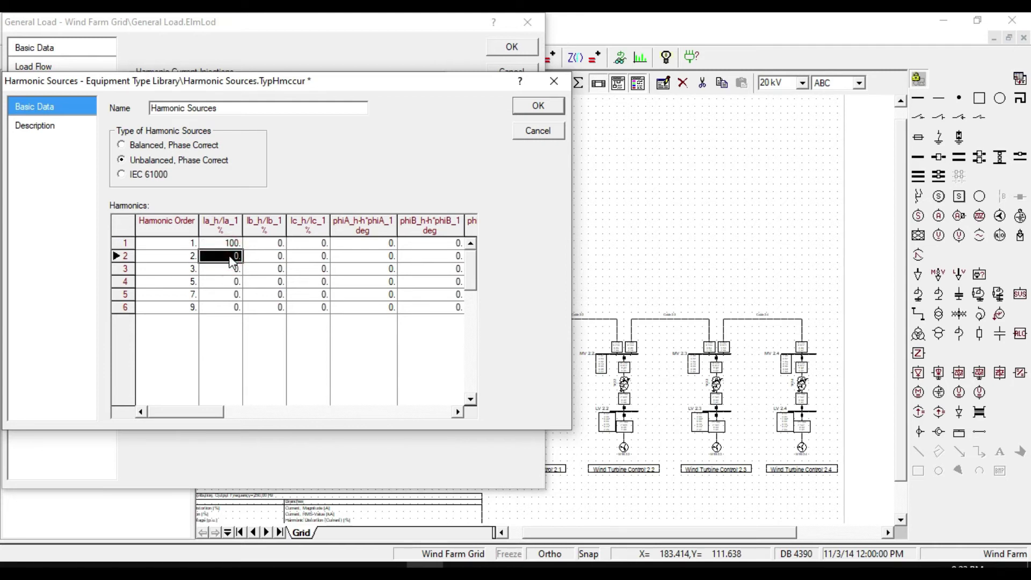
type("2")
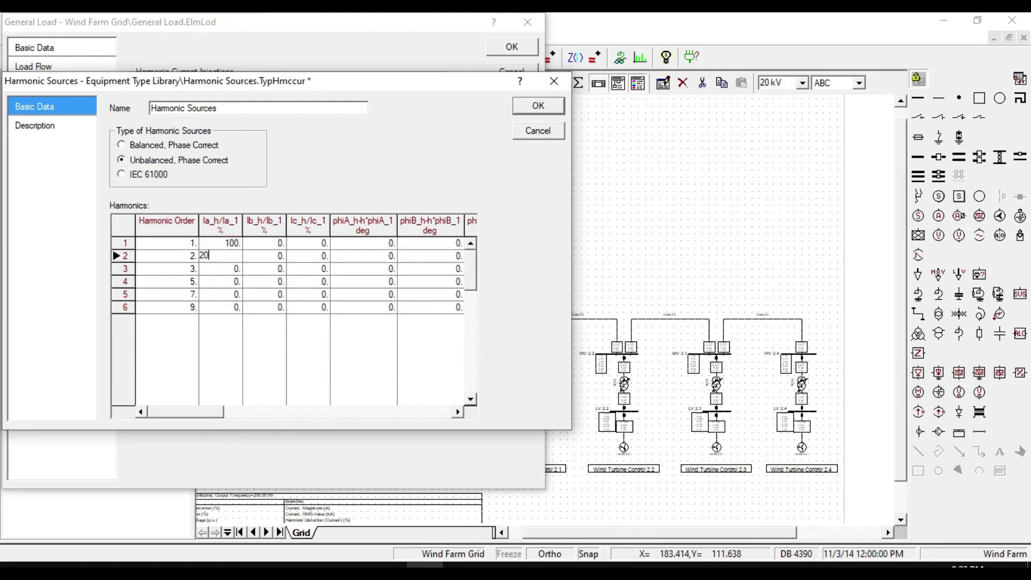
left_click(227, 271)
type("1")
left_click(232, 282)
type("80")
left_click(234, 295)
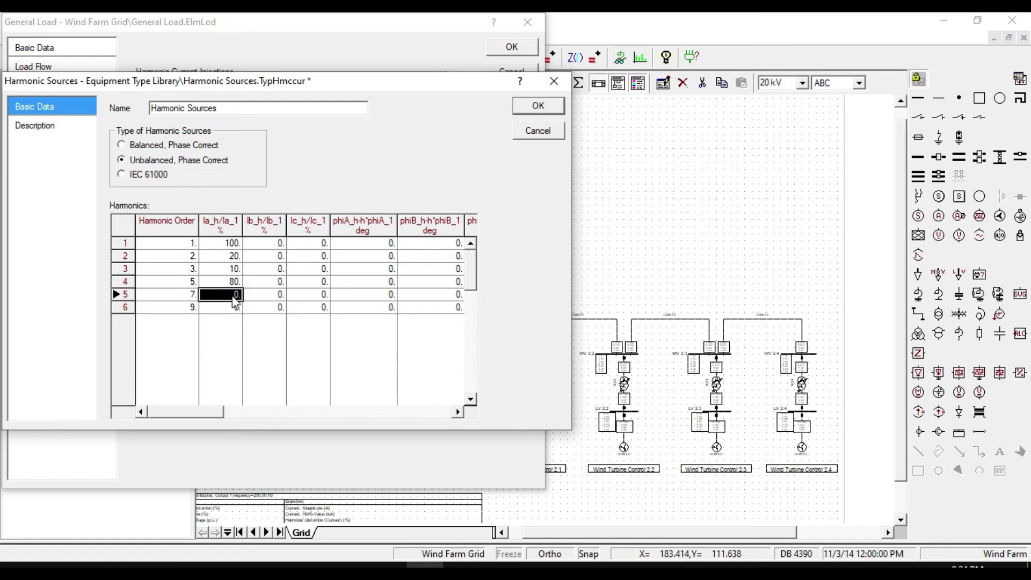
type("6")
left_click(236, 307)
type("30")
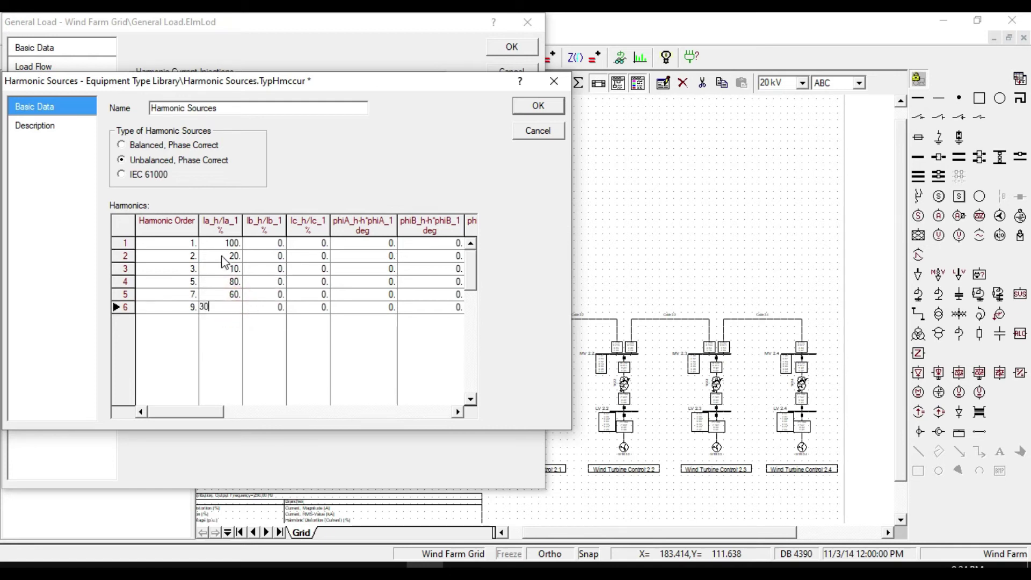
- Copy the phase A percentages into phases B and C, then save the type
left_click_drag(220, 243, 235, 307)
right_click(235, 293)
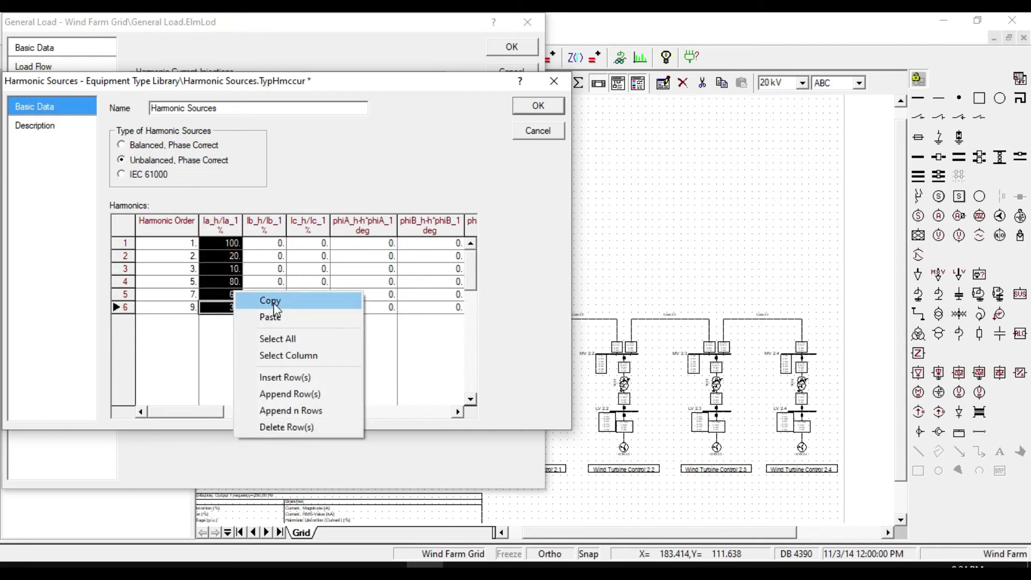
left_click(270, 301)
left_click(276, 244)
left_click_drag(276, 245, 278, 321)
key("ctrl+v")
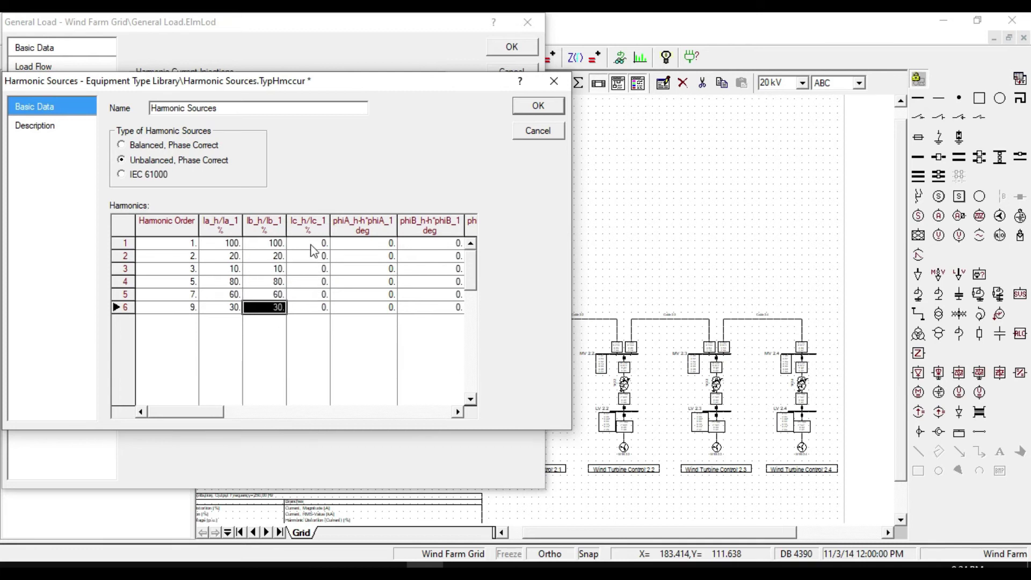
left_click_drag(313, 244, 323, 313)
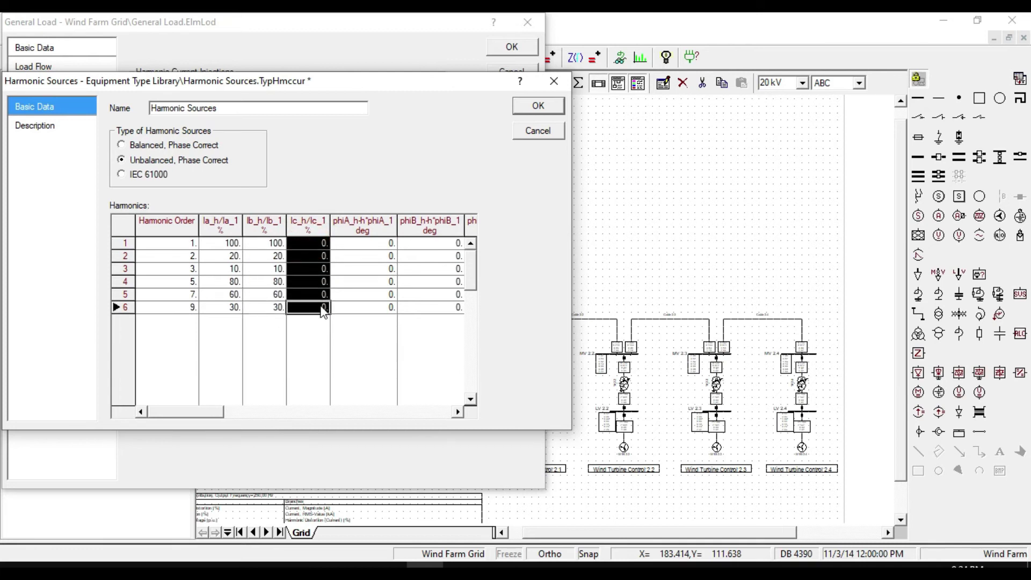
key("ctrl+v")
left_click_drag(370, 247, 382, 312)
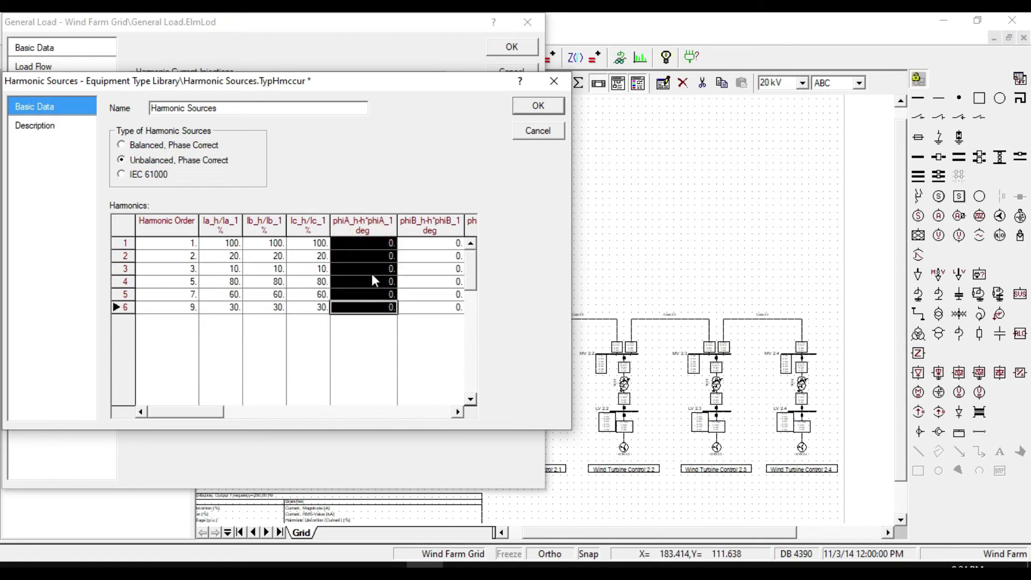
left_click(537, 107)
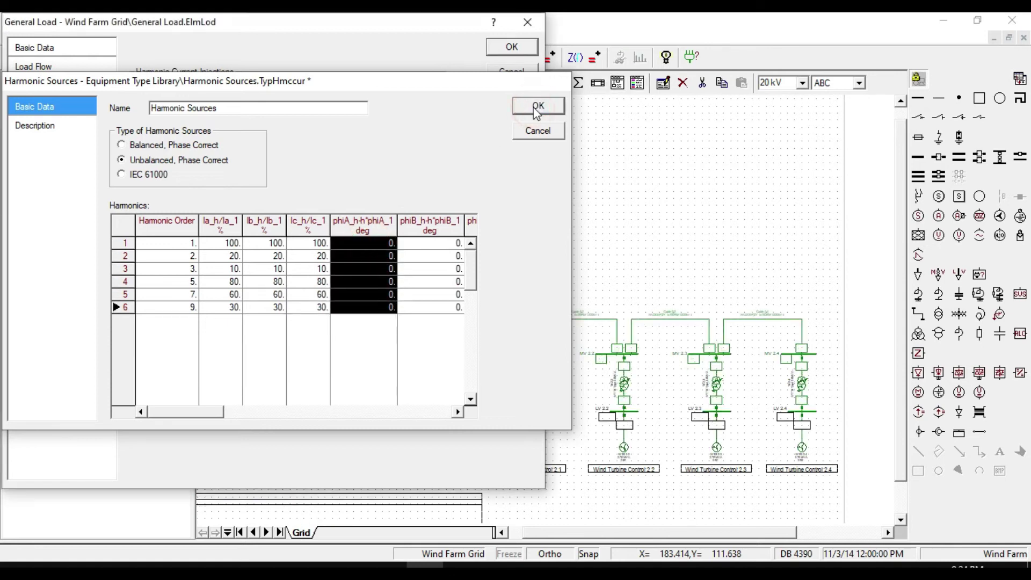
- Close the General Load dialog, rerun the harmonic load flow and enlarge its calculation log
left_click(513, 50)
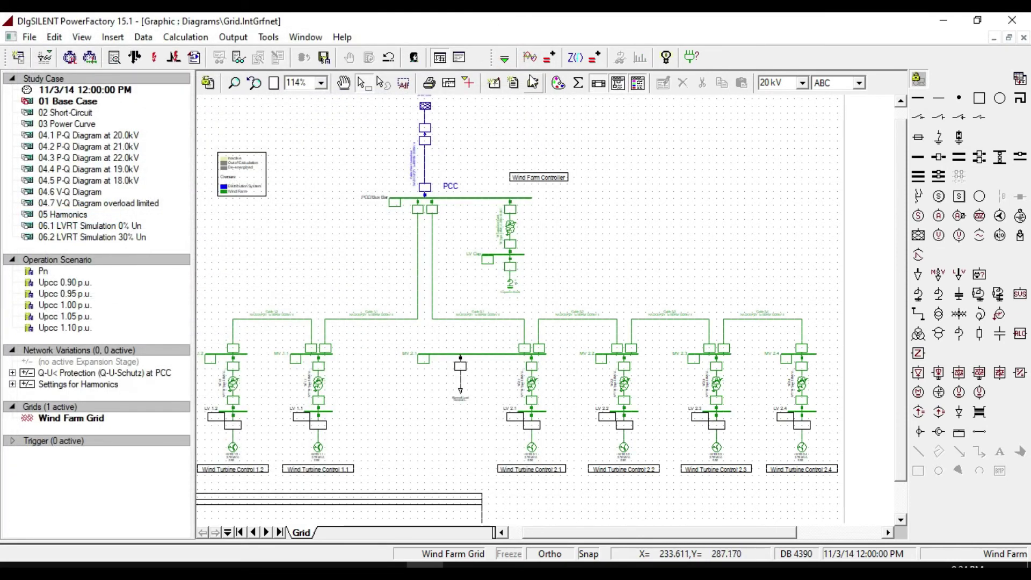
left_click(529, 58)
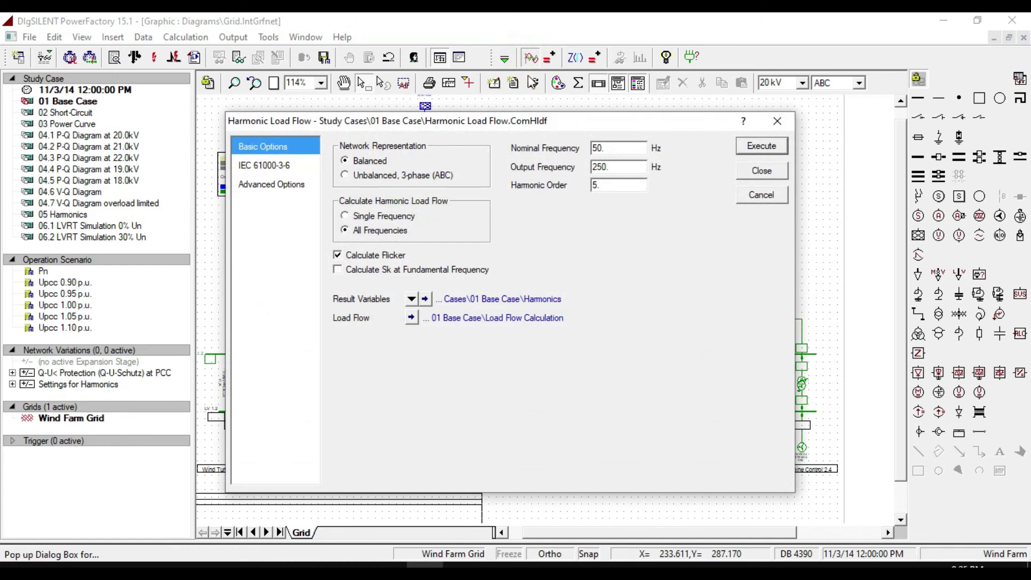
left_click(771, 151)
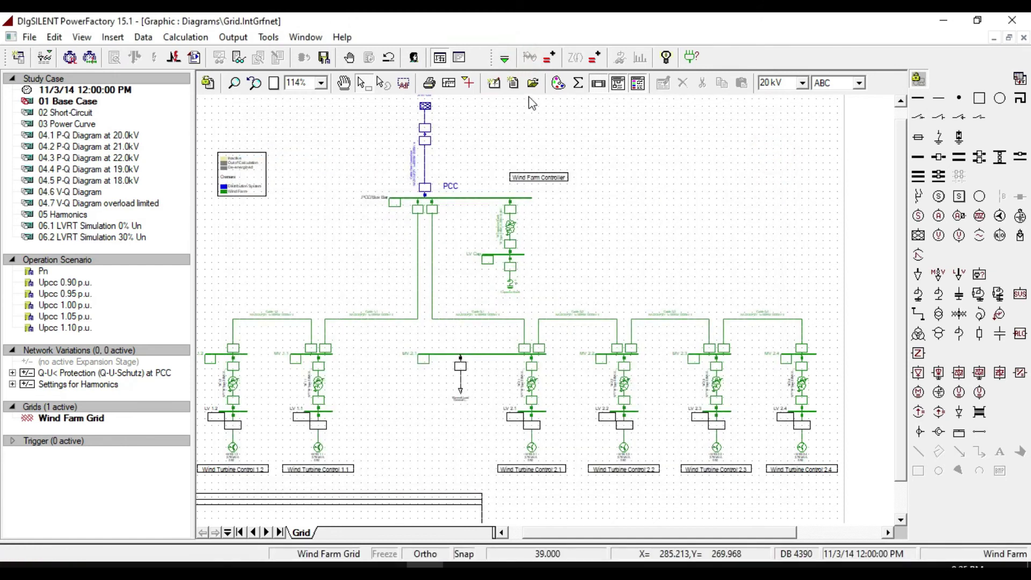
left_click(459, 57)
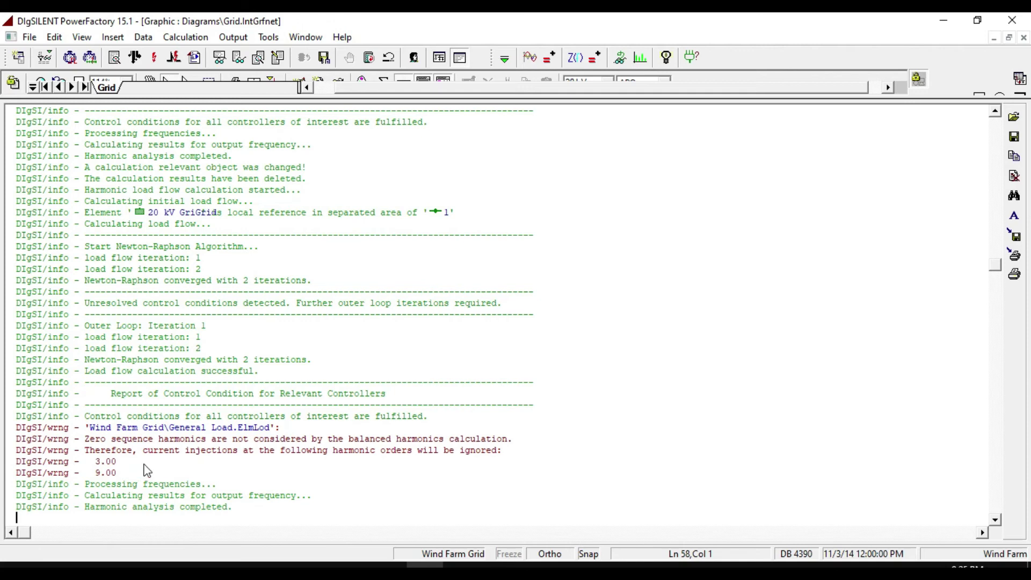
- Rerun the harmonic load flow as Unbalanced, 3-phase (ABC) and read the end of the log
left_click(440, 58)
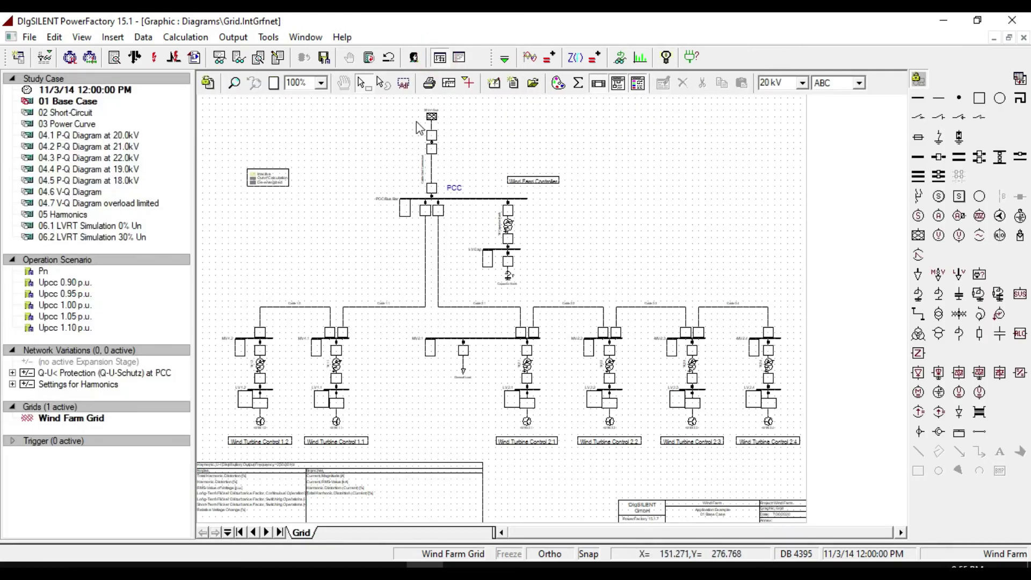
left_click(528, 58)
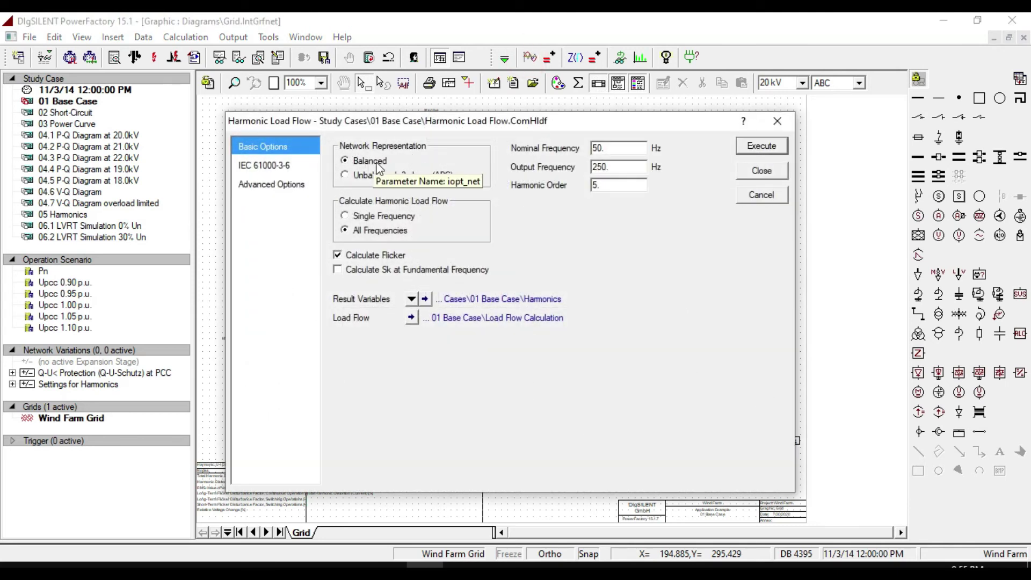
left_click(413, 178)
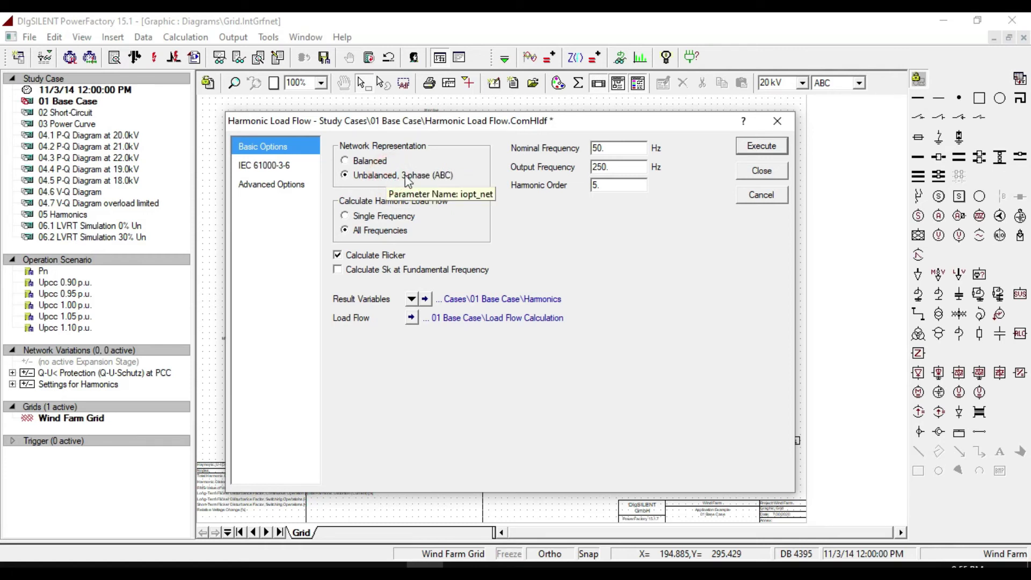
left_click(762, 150)
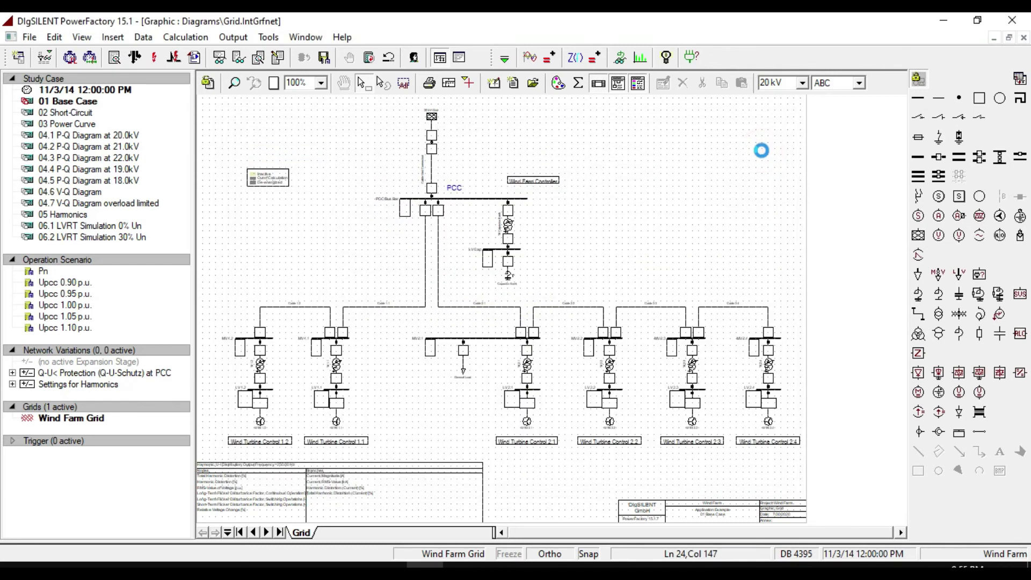
left_click(461, 58)
scroll(187, 455, "down", 3)
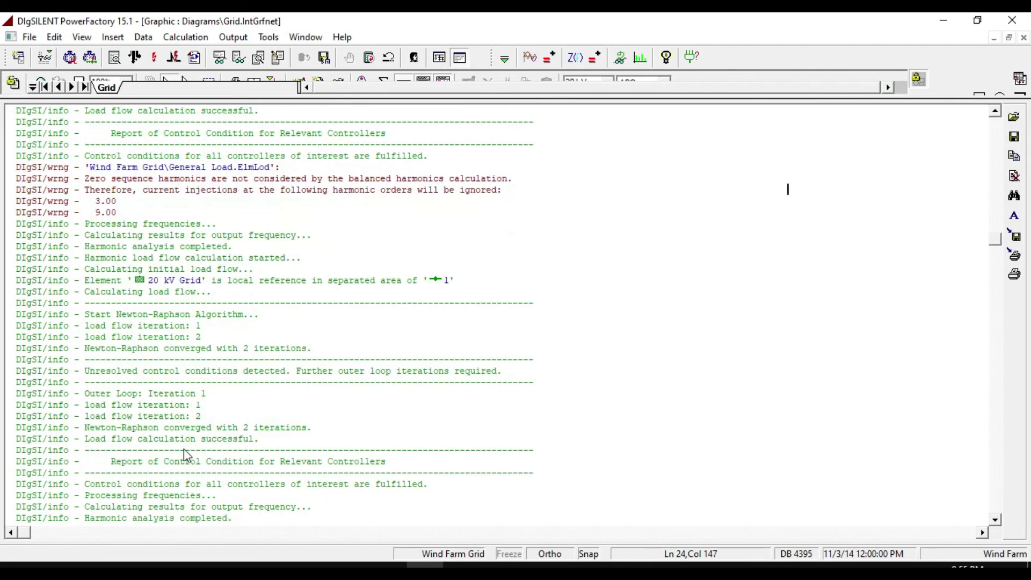
scroll(187, 455, "down", 3)
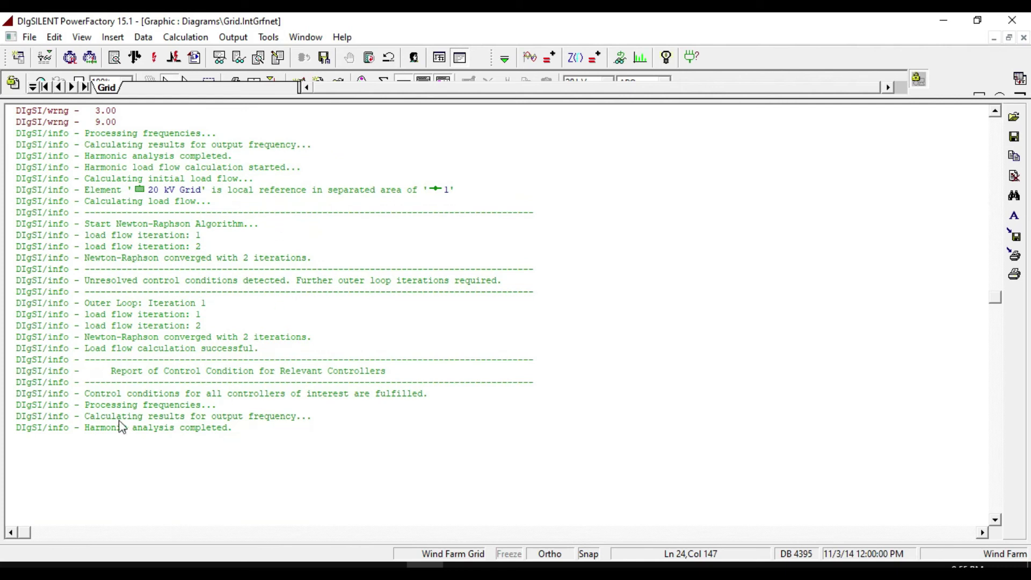
- Close the log and zoom the diagram in on MV 2.1 and the General Load
left_click(439, 55)
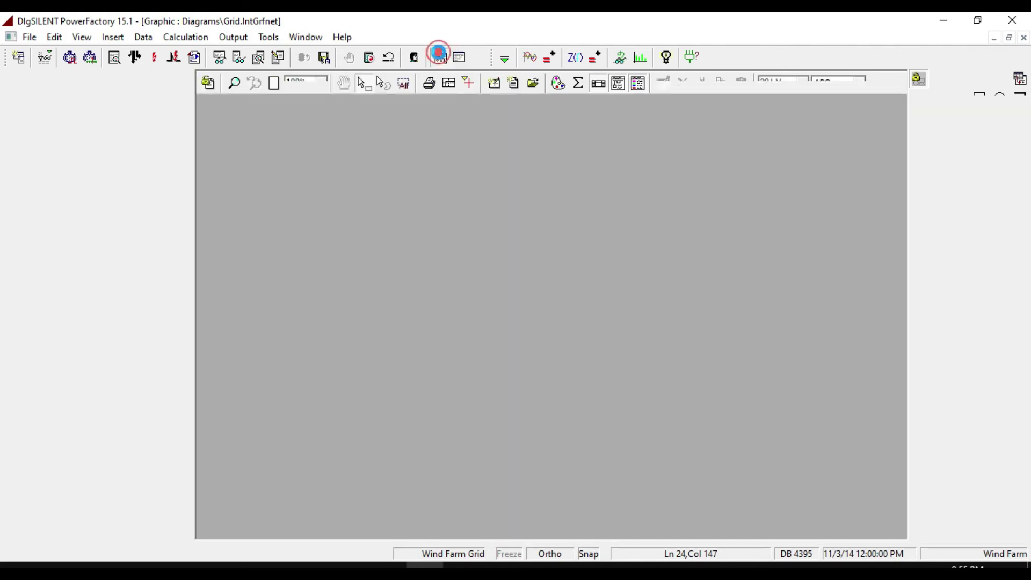
left_click(235, 82)
left_click_drag(325, 252, 540, 396)
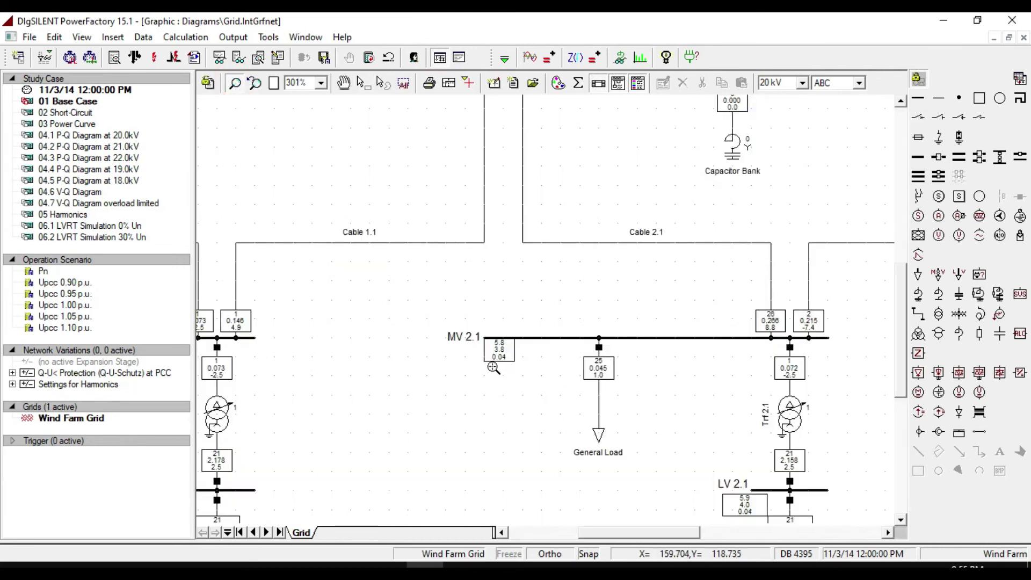
mouse_move(494, 356)
- Inspect the harmonic result boxes, then bring up the manual's Harmonic Distortion Results section
left_click(363, 83)
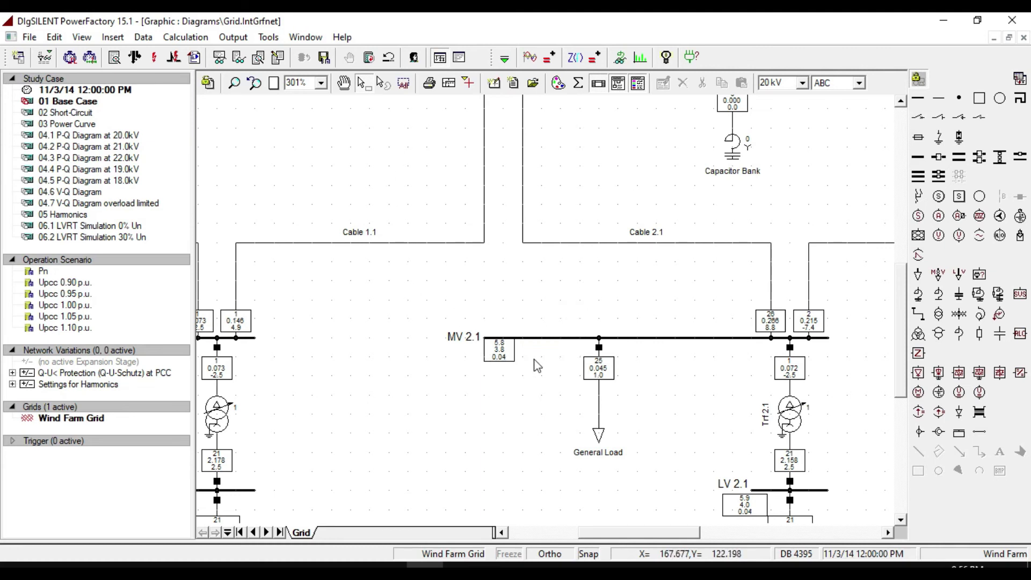
mouse_move(599, 376)
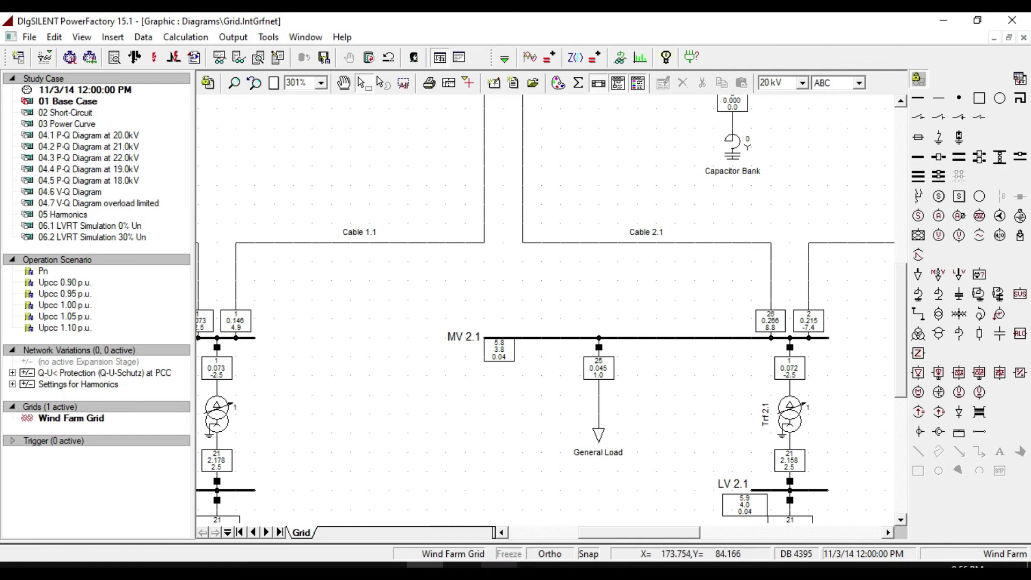
left_click(559, 519)
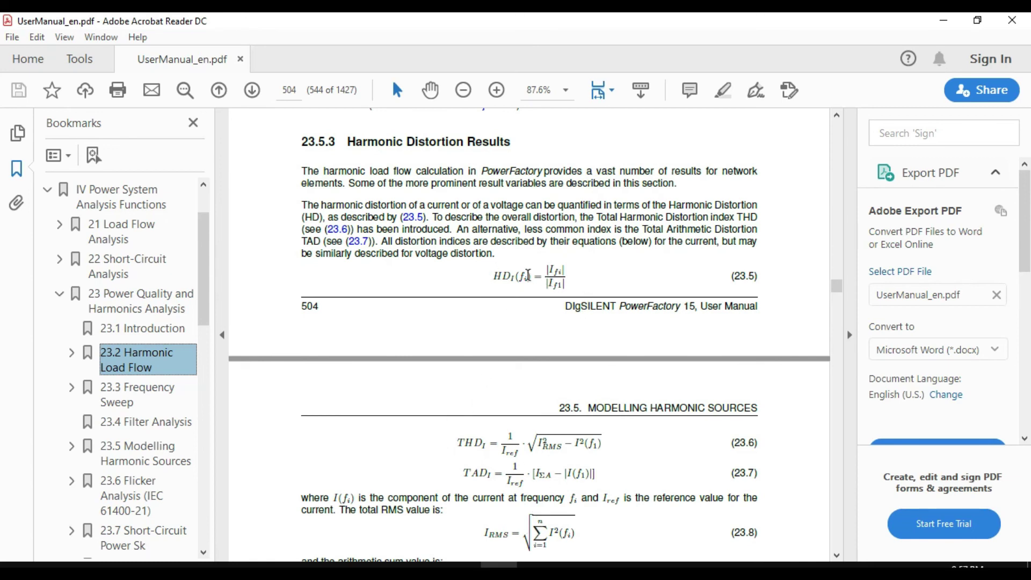
- Highlight the HD equation 23.5 and THD equation 23.6 in UserManual_en.pdf, then return to PowerFactory
left_click_drag(527, 275, 487, 276)
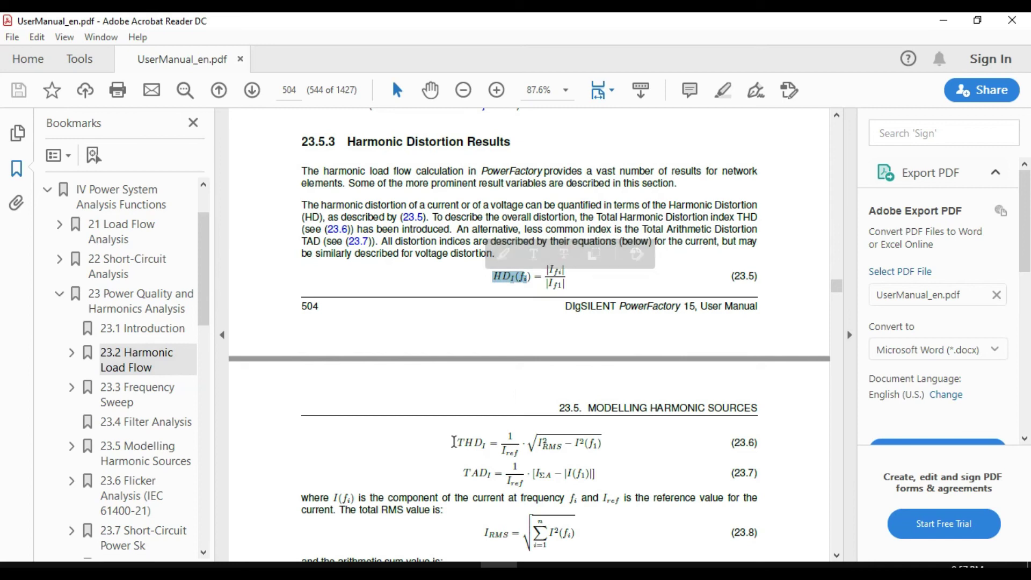
left_click_drag(453, 442, 599, 498)
left_click(638, 497)
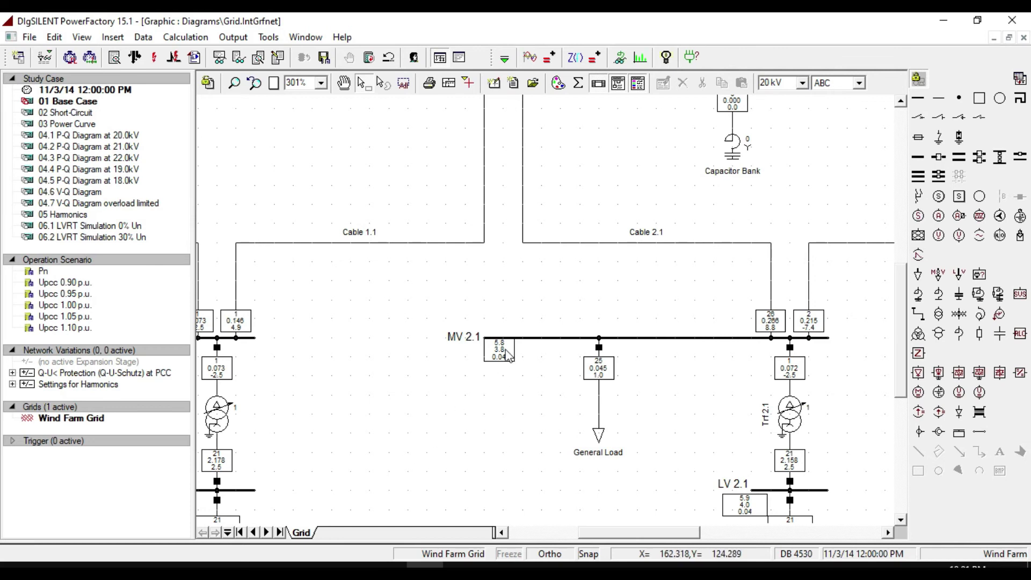
mouse_move(507, 355)
- Generate the 250 Hz Busbars and Branches harmonics report and scroll through it in the Output Window
left_click(219, 59)
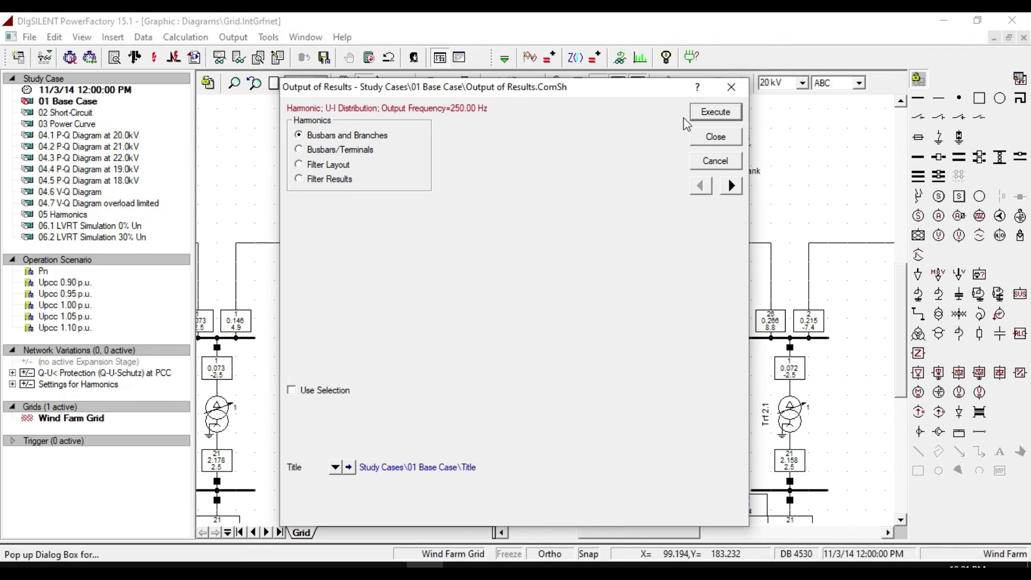
left_click(721, 113)
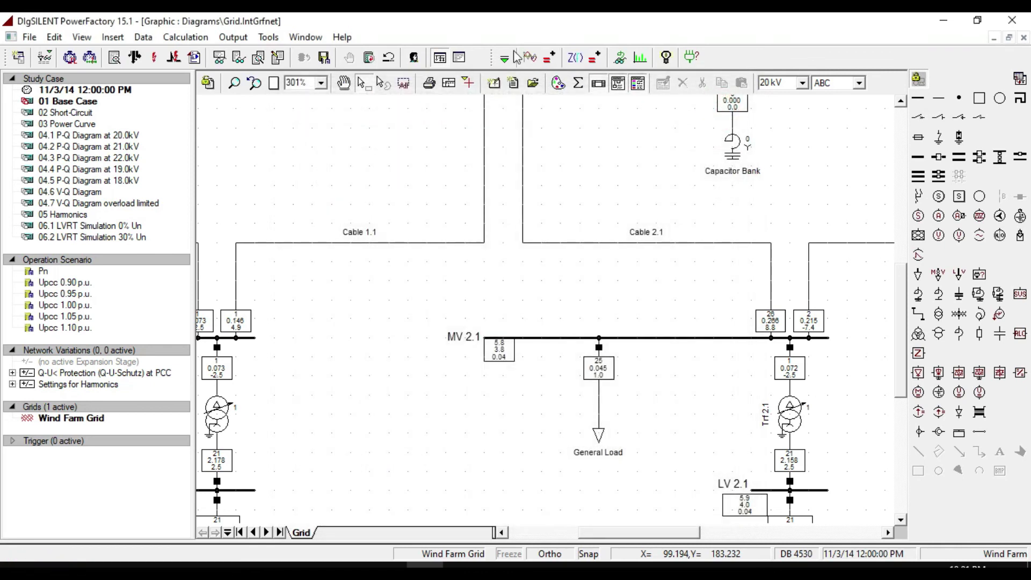
scroll(449, 289, "up", 7)
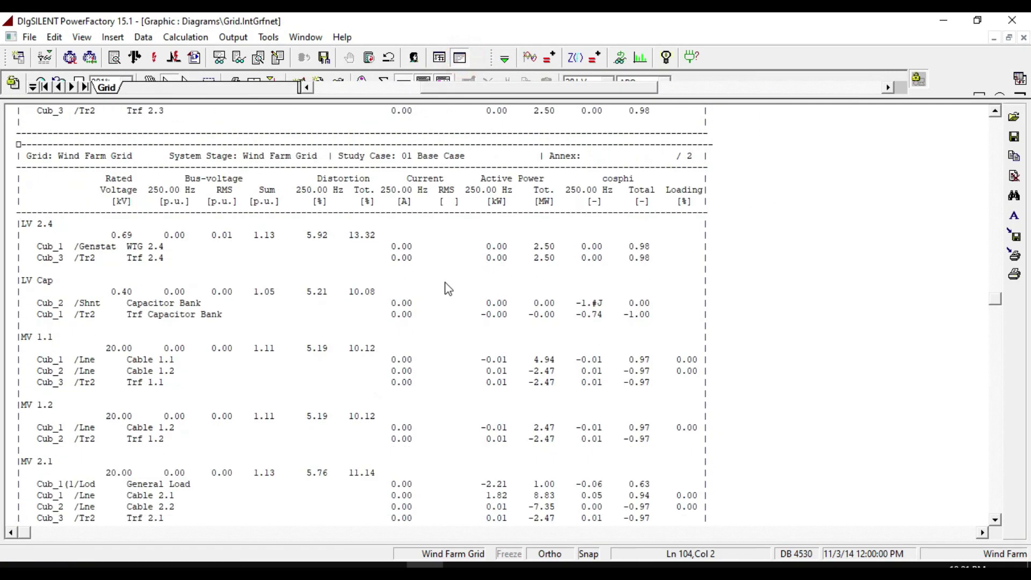
scroll(449, 289, "up", 1)
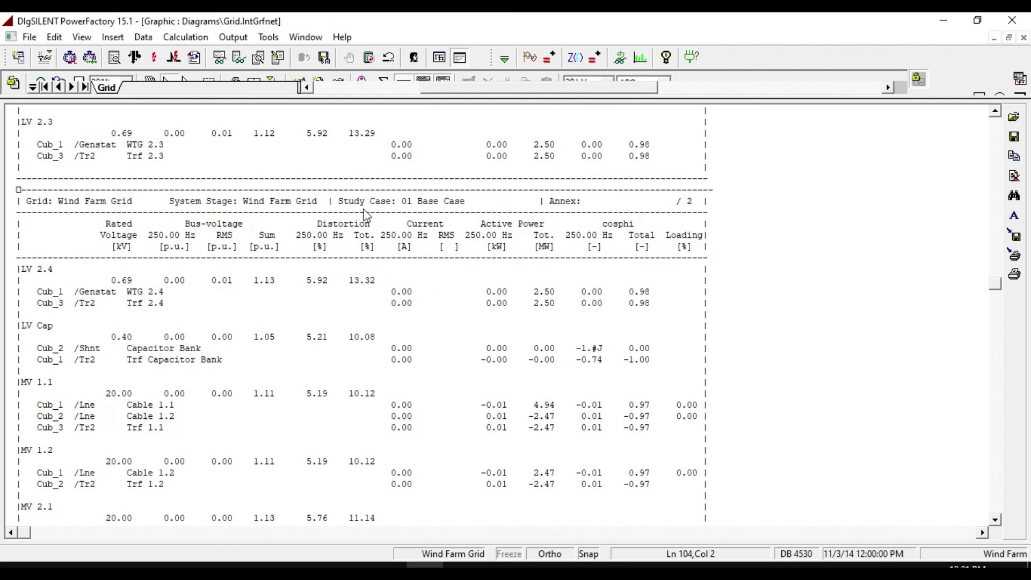
scroll(398, 202, "up", 15)
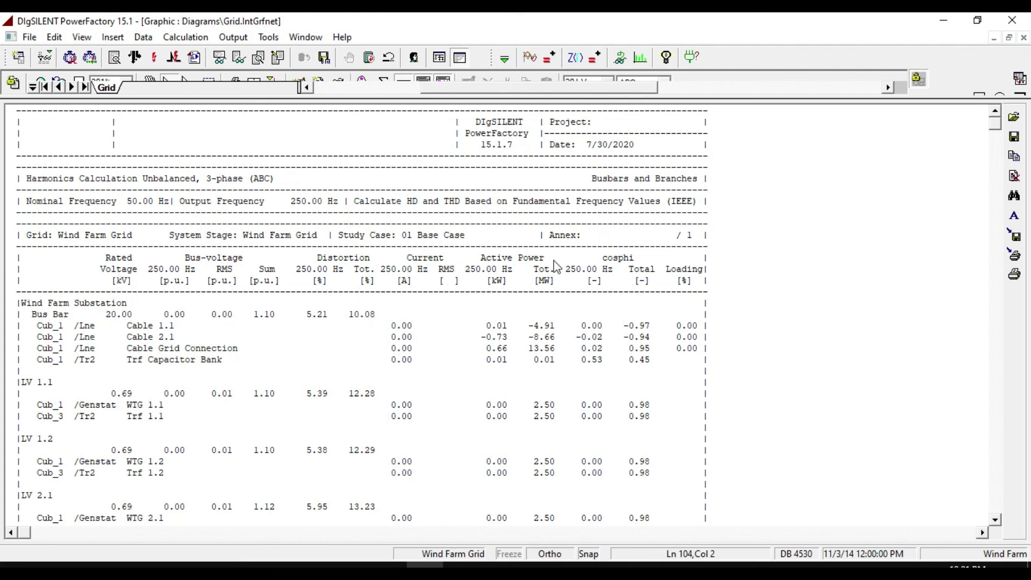
left_click(439, 57)
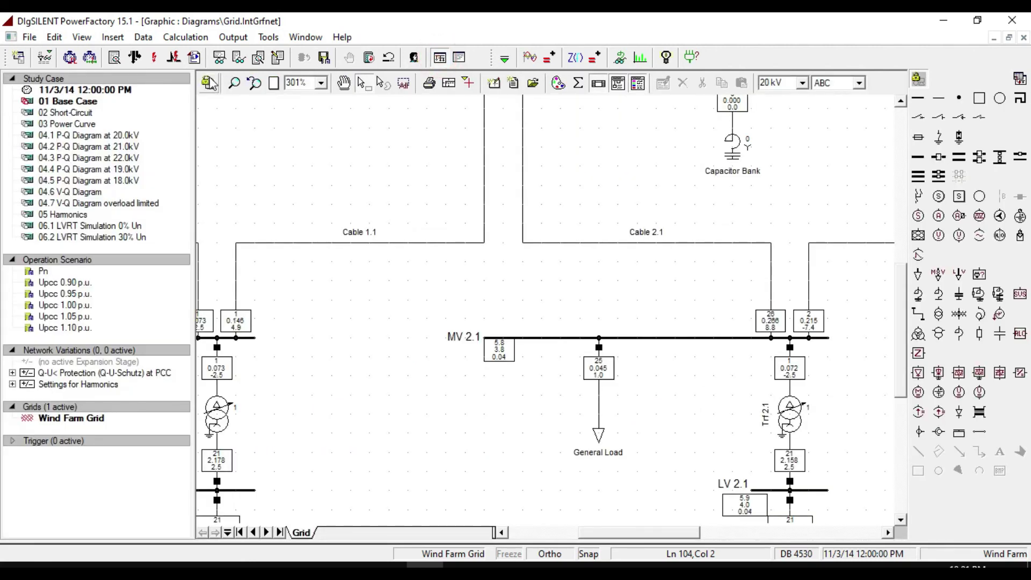
- Generate the Busbars/Terminals-only harmonics report and read the Wind Farm Substation Bus Bar THD of 10.08%
left_click(219, 59)
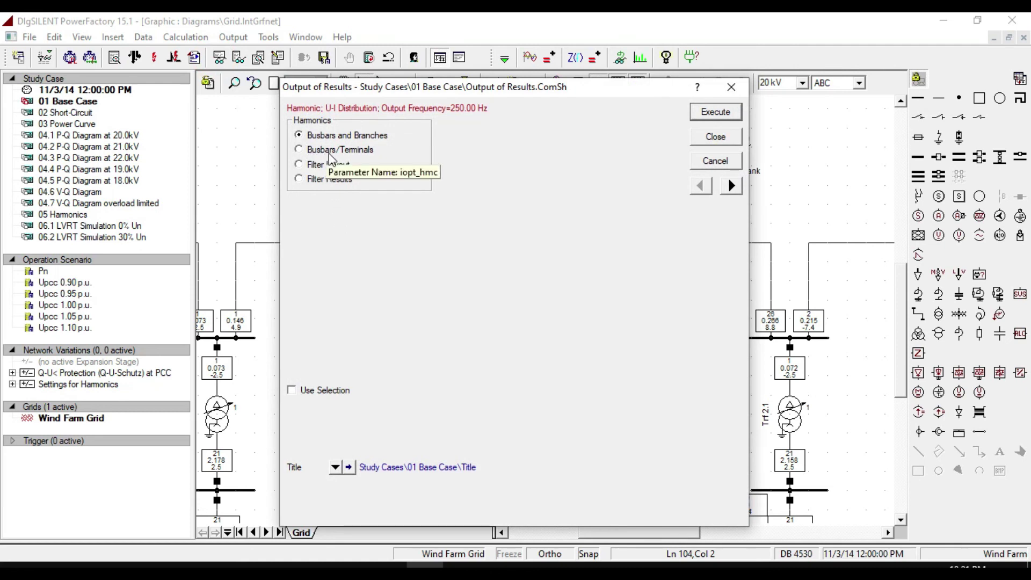
left_click(322, 149)
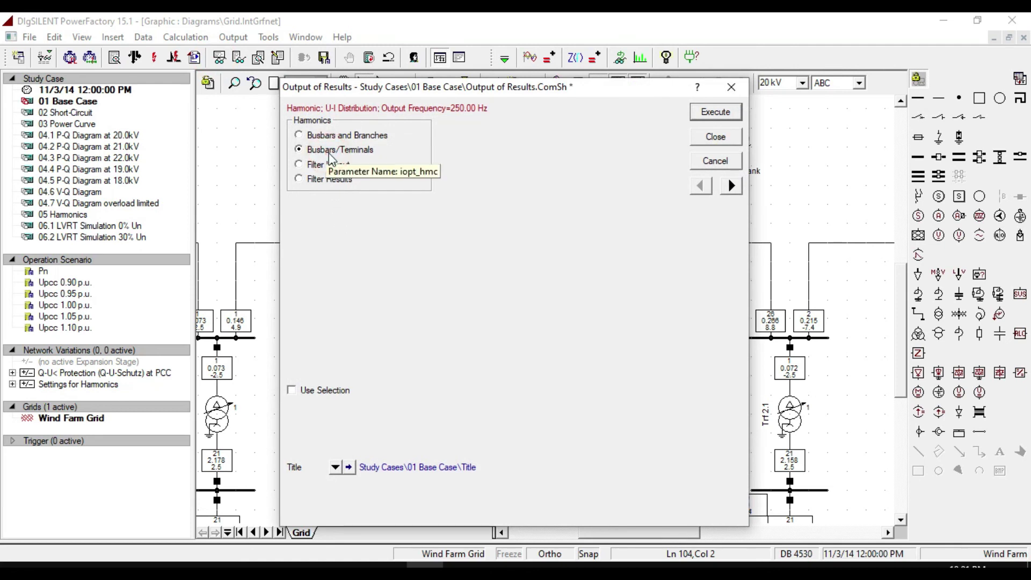
left_click(715, 112)
left_click(460, 58)
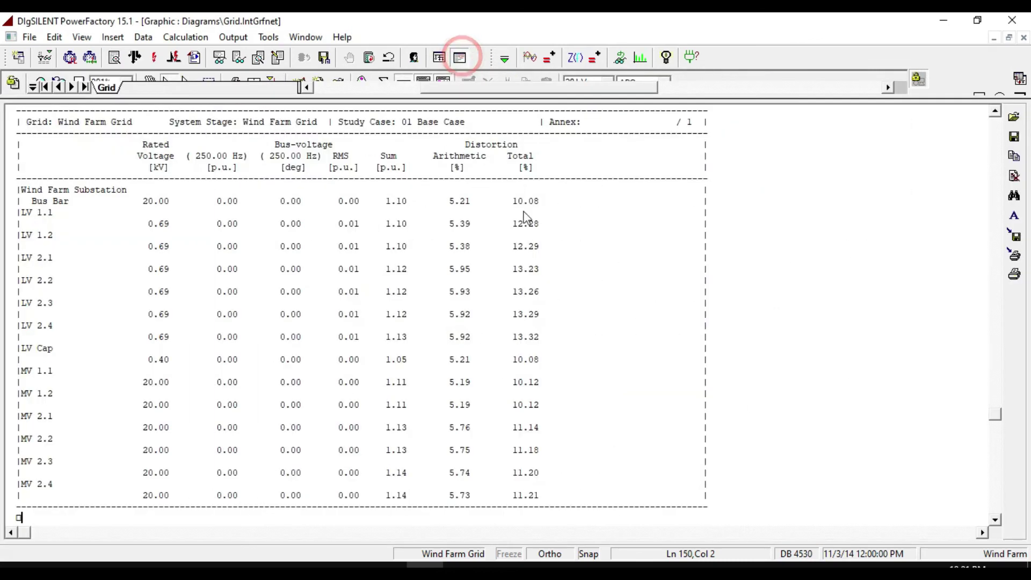
scroll(513, 321, "up", 3)
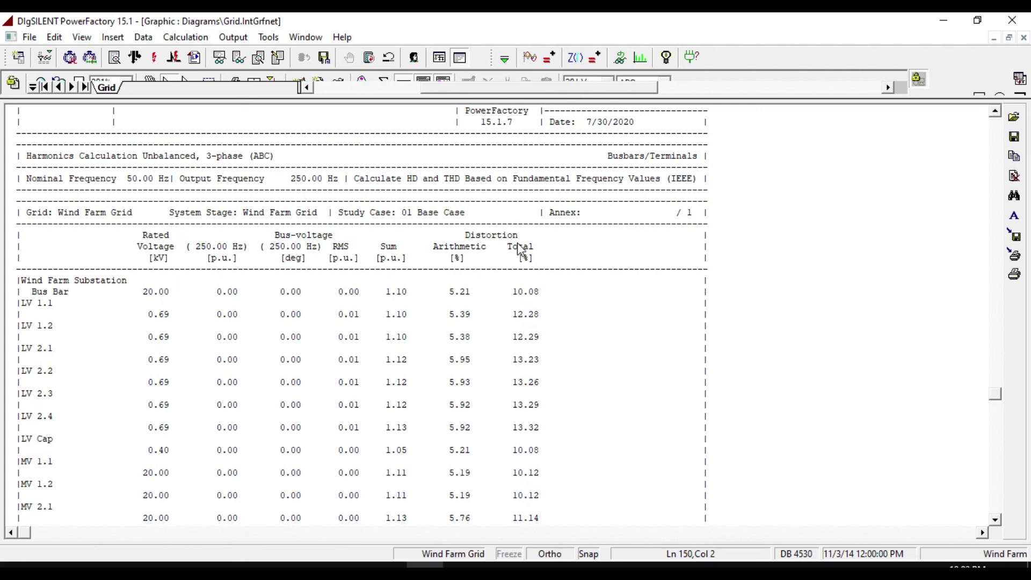
left_click(439, 57)
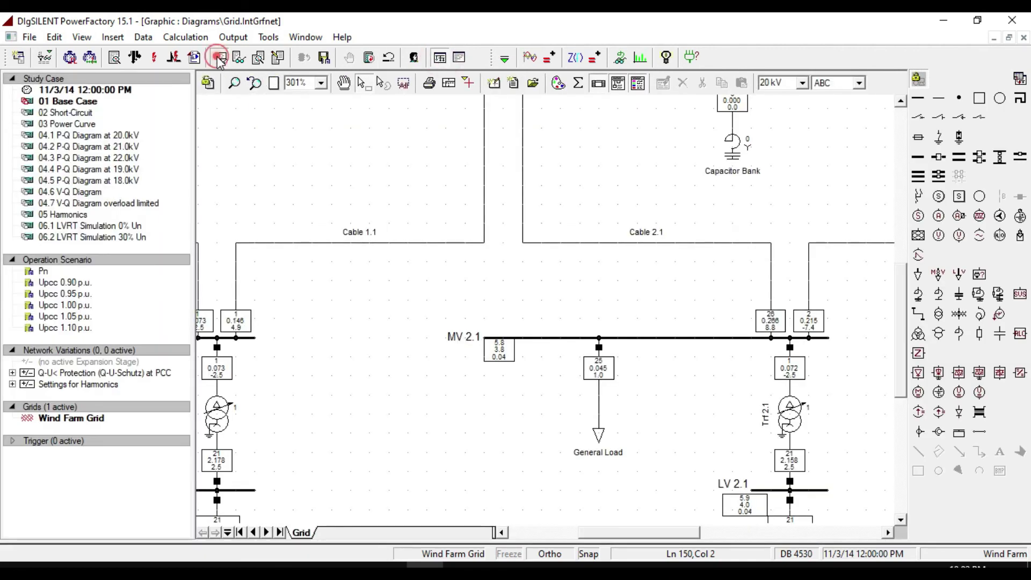
- Switch the harmonics output option to Filter Results and close the dialog without executing
left_click(222, 59)
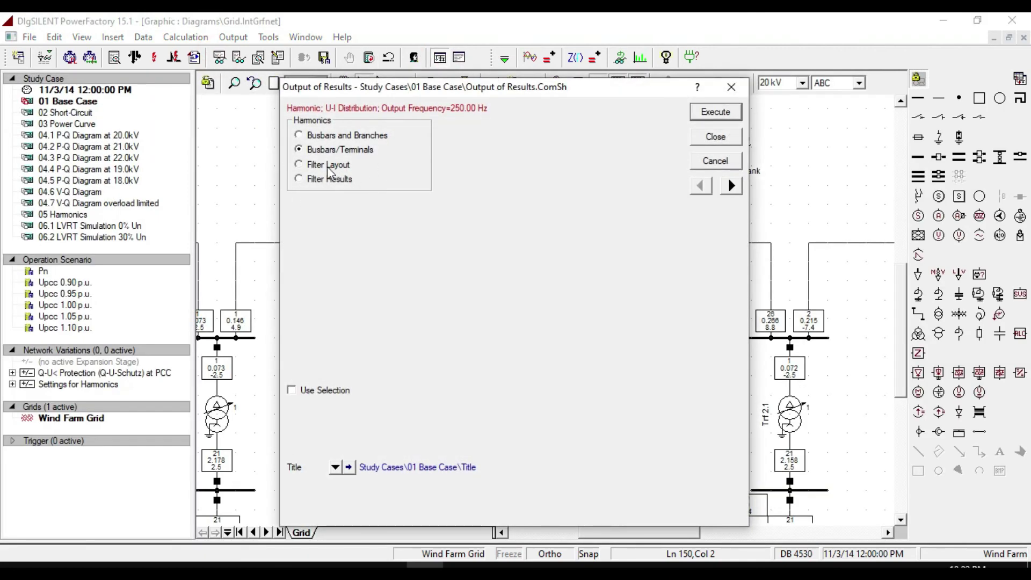
left_click(329, 166)
left_click(329, 182)
left_click(716, 138)
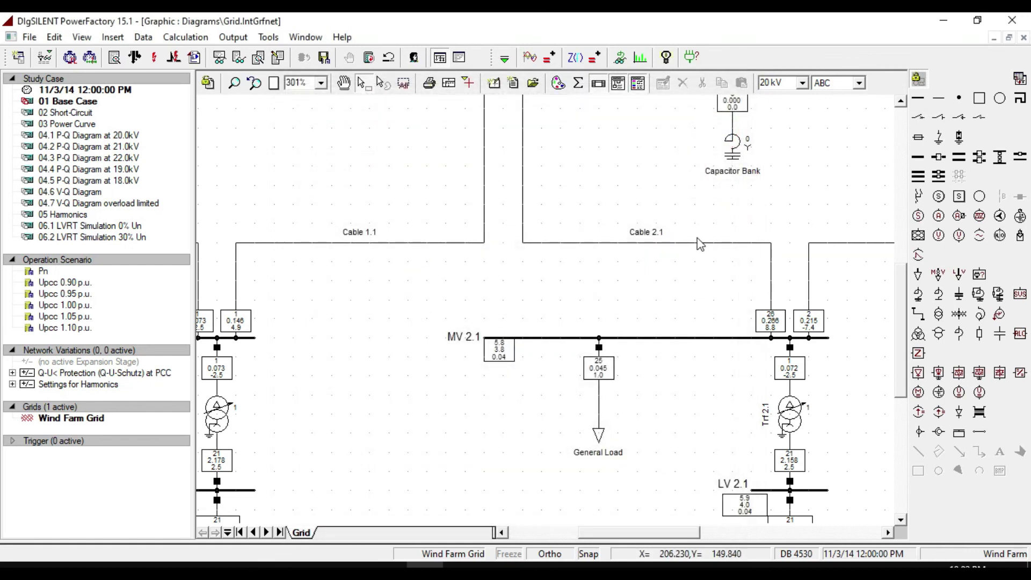